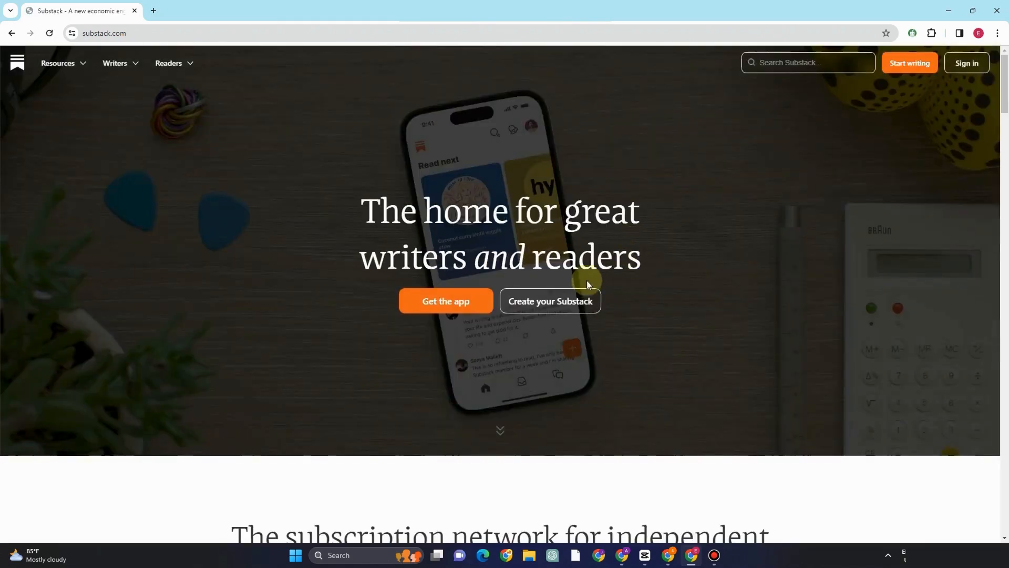
- Look through the Substack home page, from the featured publications and platform benefits to the Substack basics questions
{"action": "scroll", "coordinate": [749, 249], "scroll_direction": "down", "scroll_amount": 4}
{"action": "scroll", "coordinate": [749, 248], "scroll_direction": "down", "scroll_amount": 4}
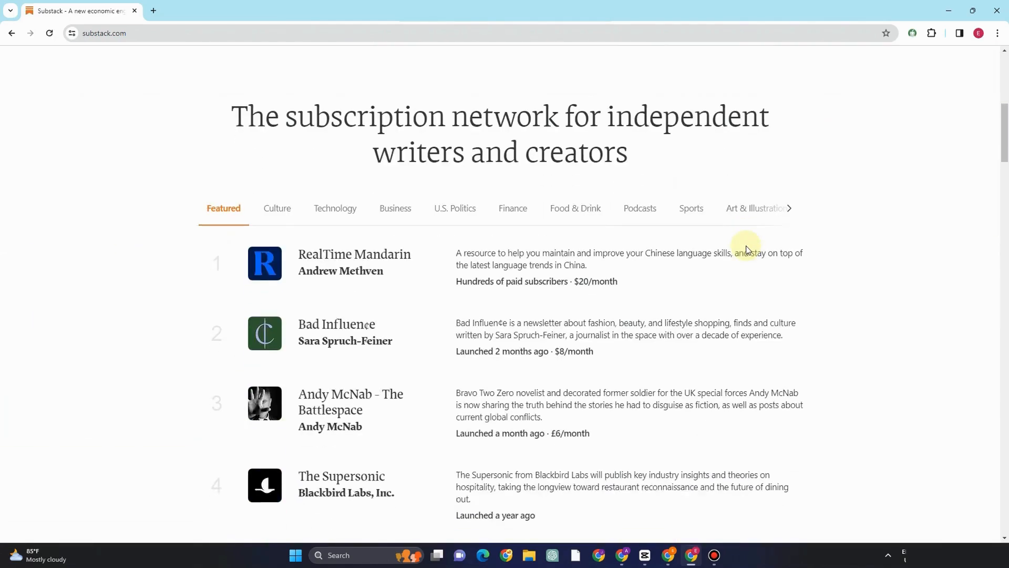
{"action": "scroll", "coordinate": [789, 291], "scroll_direction": "down", "scroll_amount": 2}
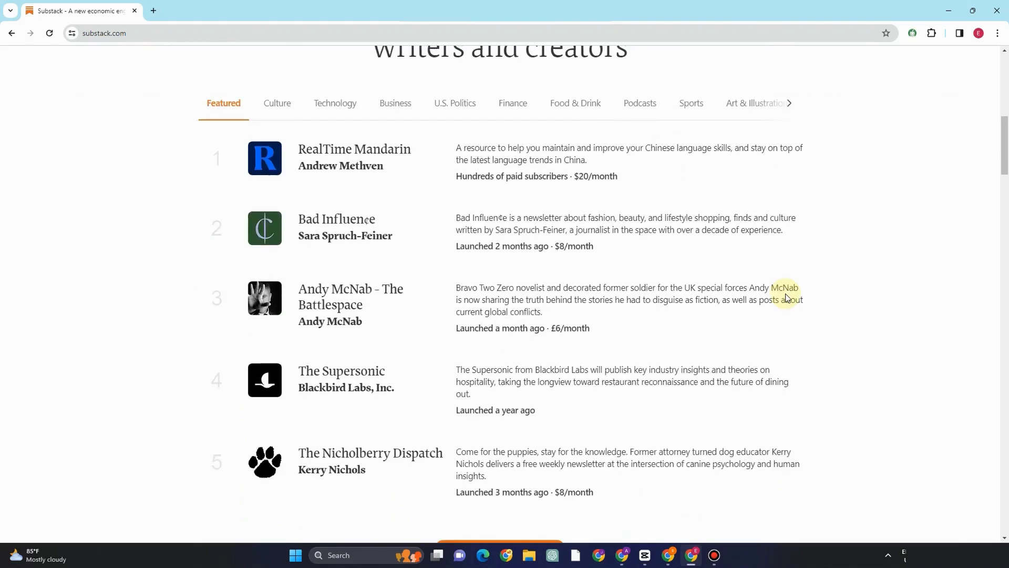
{"action": "scroll", "coordinate": [786, 293], "scroll_direction": "down", "scroll_amount": 5}
{"action": "scroll", "coordinate": [786, 294], "scroll_direction": "down", "scroll_amount": 5}
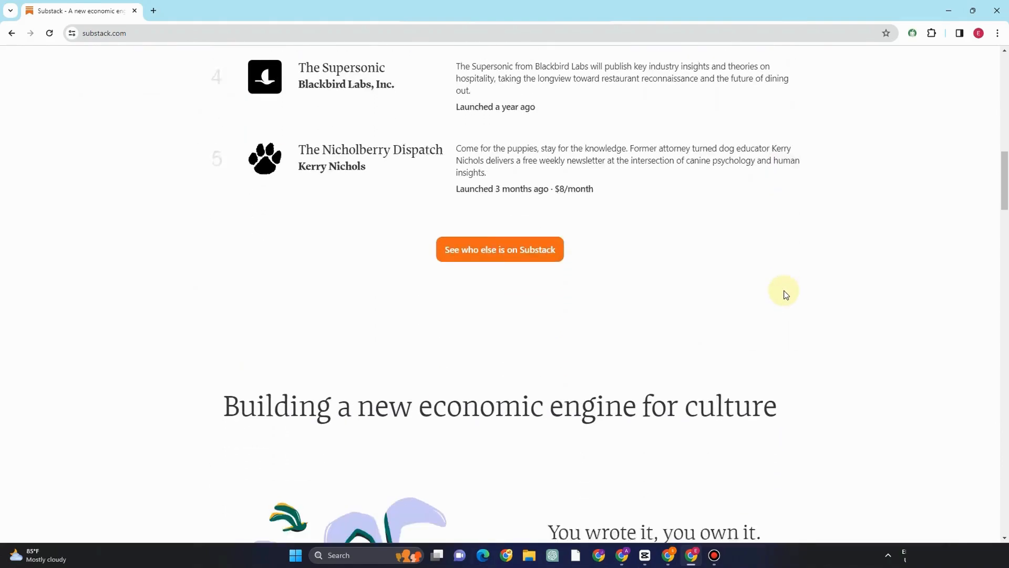
{"action": "scroll", "coordinate": [788, 294], "scroll_direction": "down", "scroll_amount": 3}
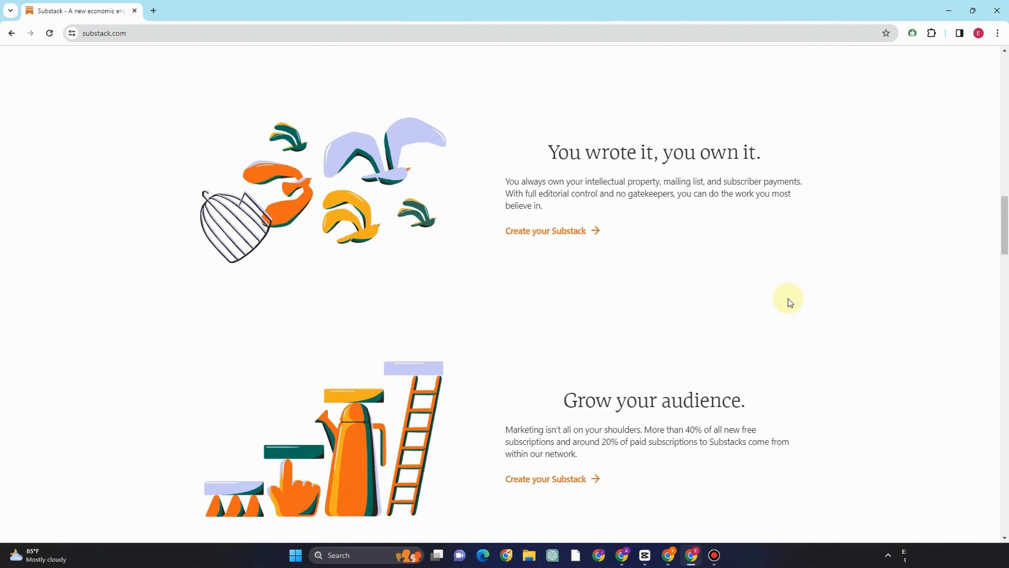
{"action": "scroll", "coordinate": [744, 300], "scroll_direction": "down", "scroll_amount": 1}
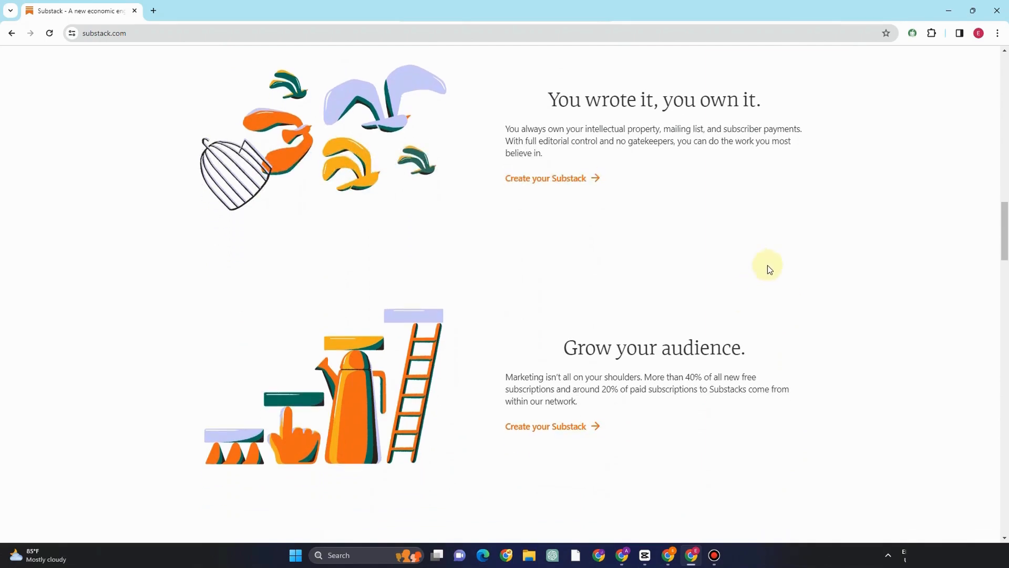
{"action": "scroll", "coordinate": [757, 263], "scroll_direction": "down", "scroll_amount": 3}
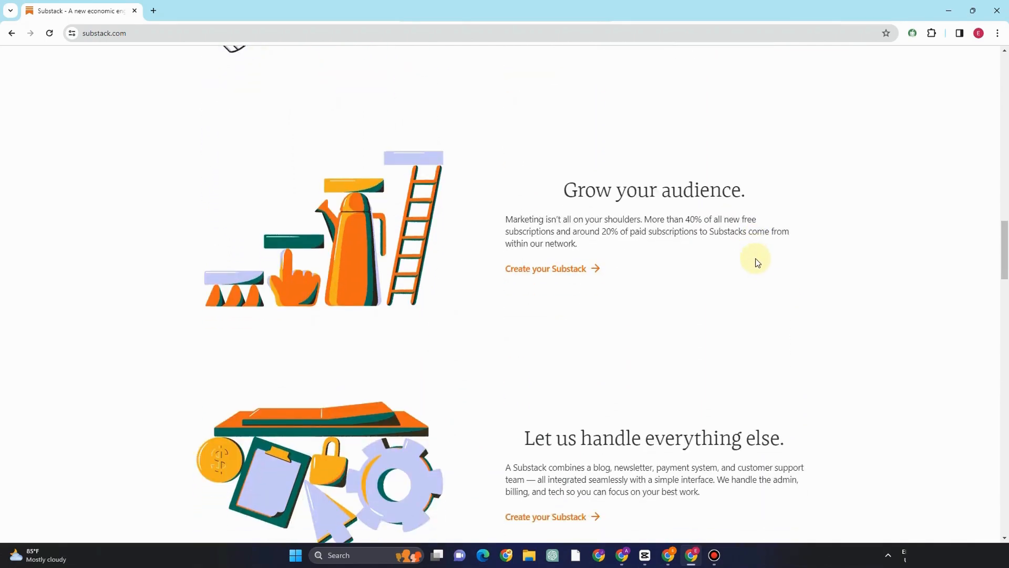
{"action": "scroll", "coordinate": [608, 349], "scroll_direction": "down", "scroll_amount": 7}
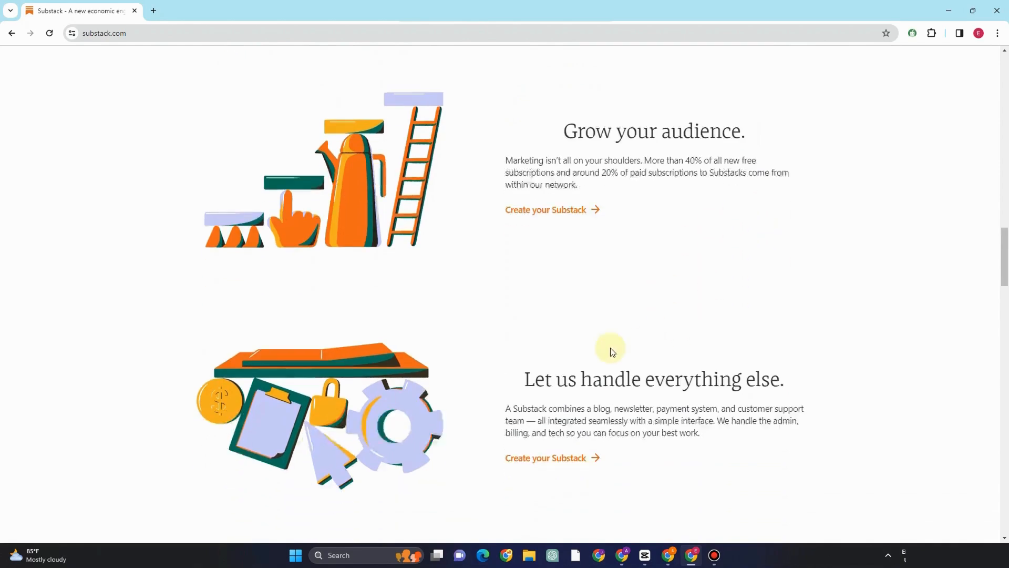
{"action": "scroll", "coordinate": [476, 350], "scroll_direction": "down", "scroll_amount": 4}
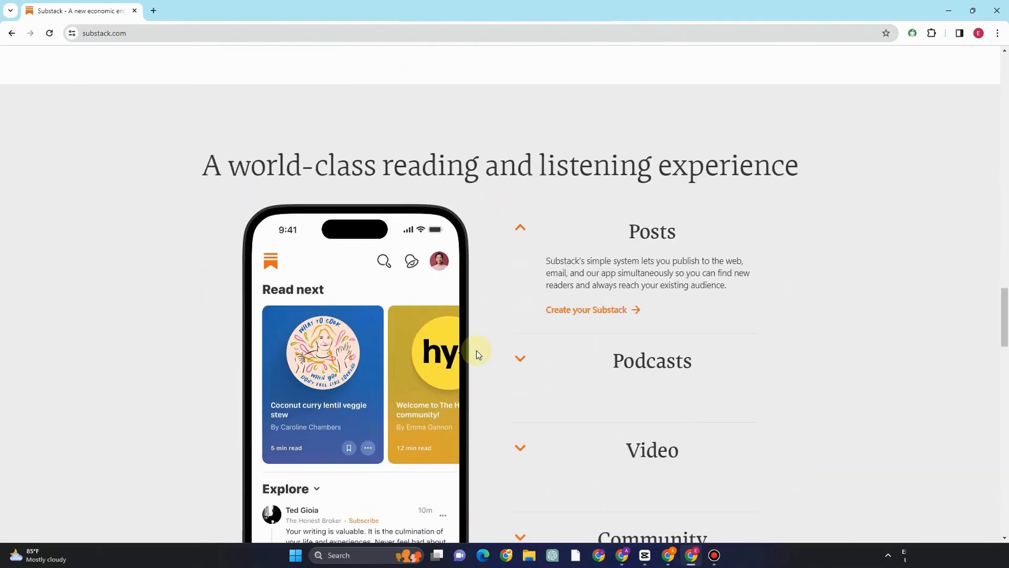
{"action": "scroll", "coordinate": [539, 336], "scroll_direction": "down", "scroll_amount": 4}
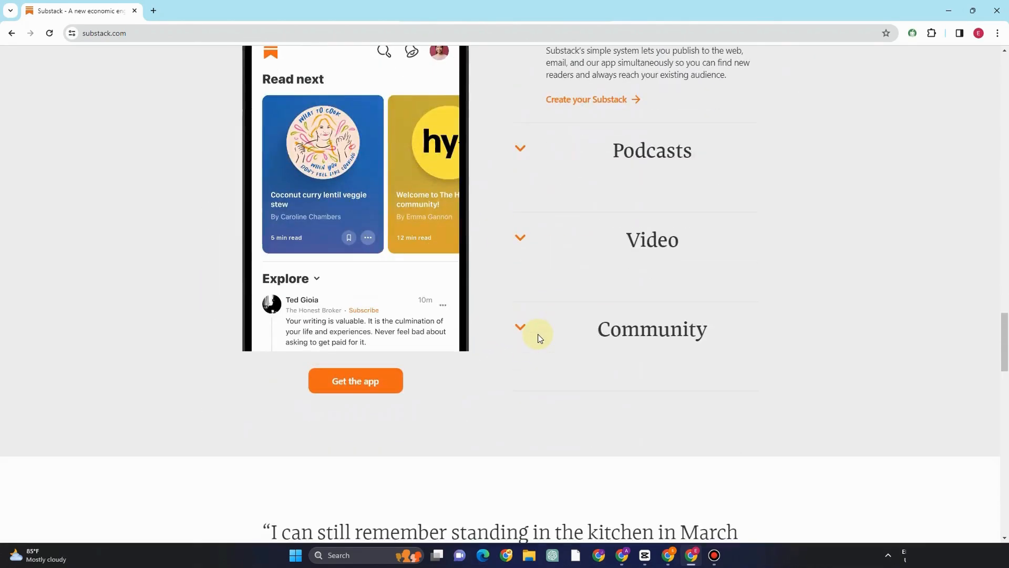
{"action": "scroll", "coordinate": [537, 334], "scroll_direction": "down", "scroll_amount": 3}
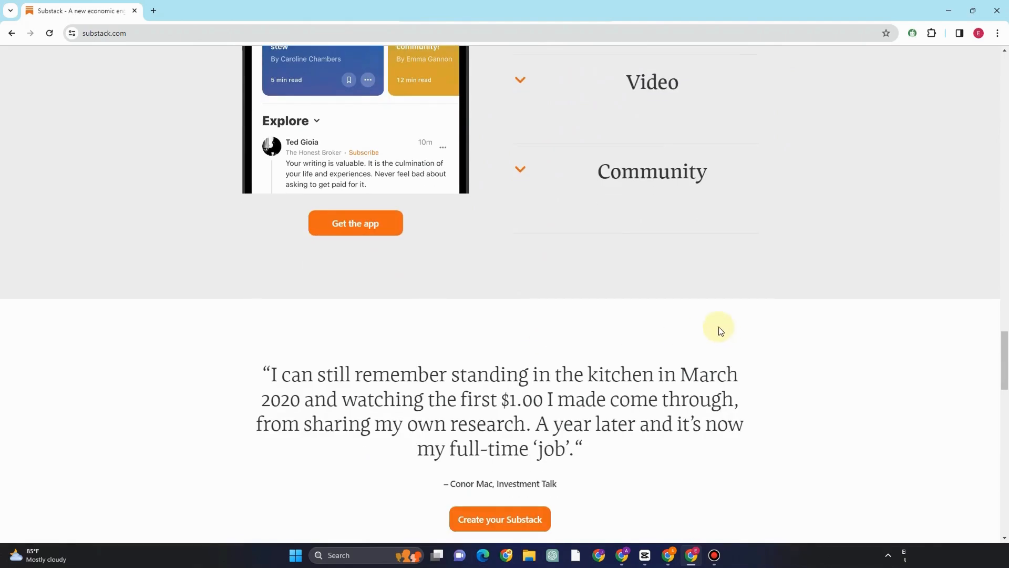
{"action": "scroll", "coordinate": [737, 411], "scroll_direction": "down", "scroll_amount": 5}
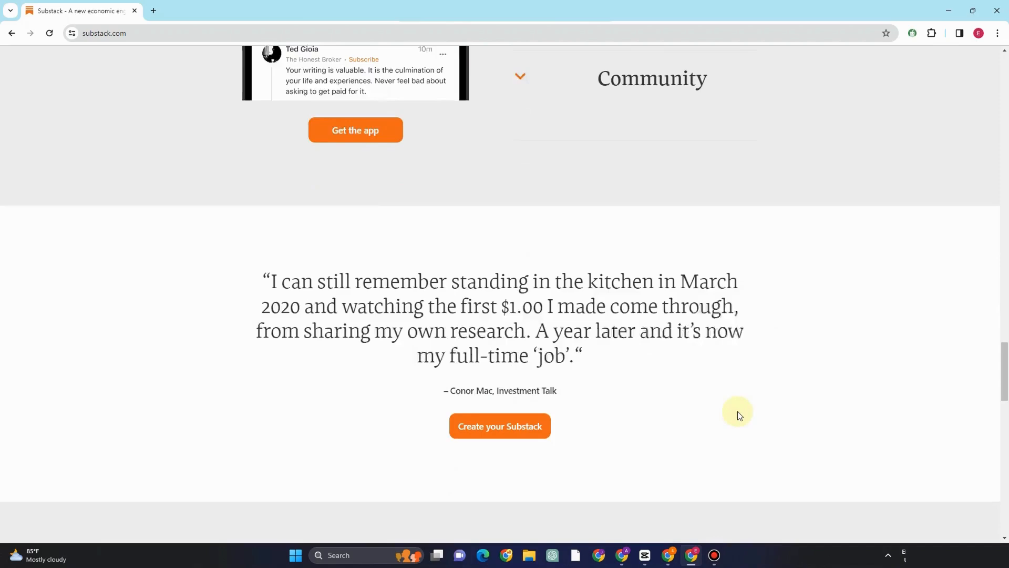
{"action": "scroll", "coordinate": [728, 408], "scroll_direction": "down", "scroll_amount": 11}
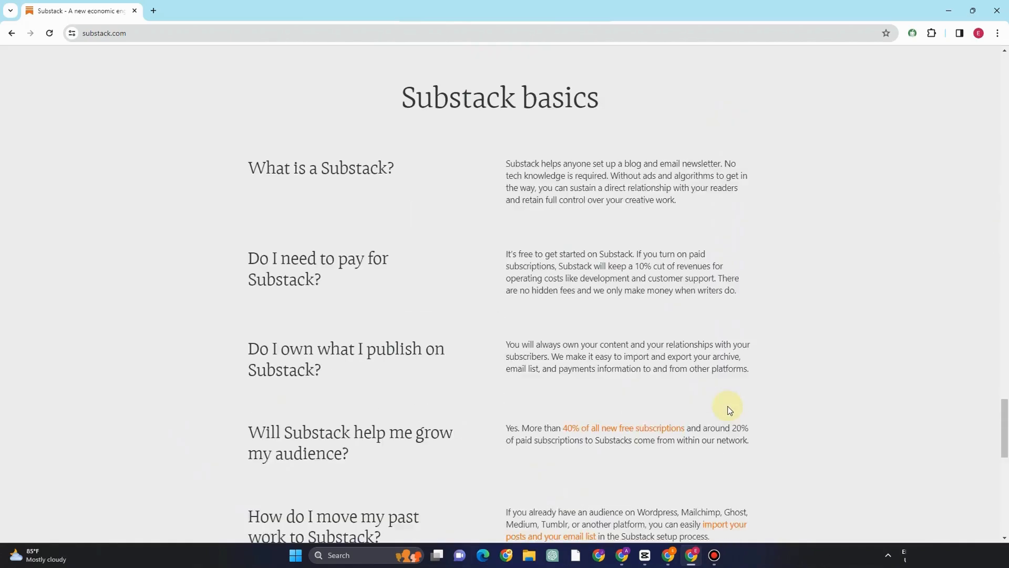
{"action": "scroll", "coordinate": [729, 408], "scroll_direction": "up", "scroll_amount": 11}
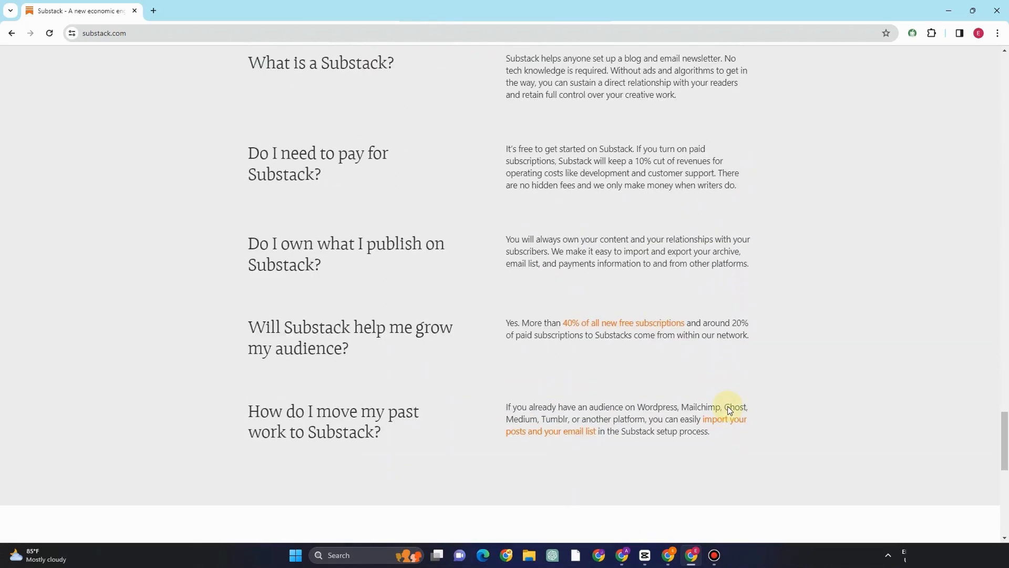
{"action": "scroll", "coordinate": [728, 407], "scroll_direction": "down", "scroll_amount": 4}
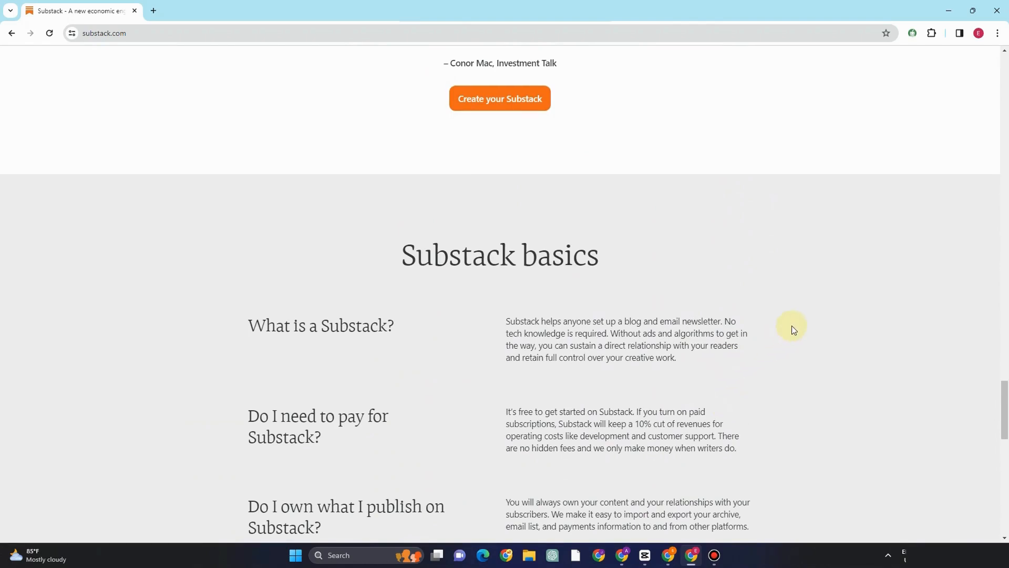
{"action": "scroll", "coordinate": [792, 327], "scroll_direction": "down", "scroll_amount": 3}
{"action": "scroll", "coordinate": [791, 327], "scroll_direction": "up", "scroll_amount": 7}
{"action": "scroll", "coordinate": [793, 331], "scroll_direction": "up", "scroll_amount": 19}
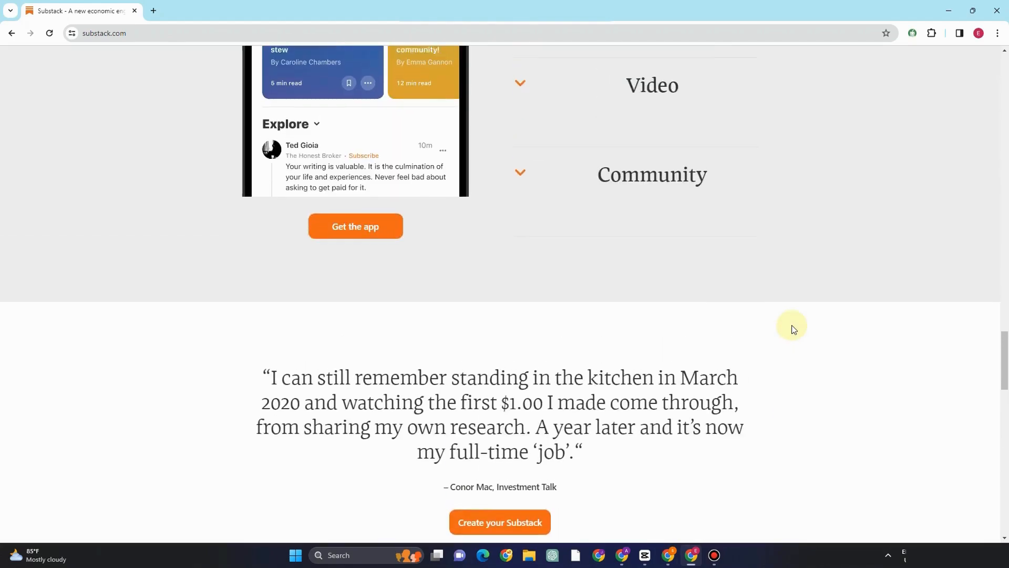
{"action": "scroll", "coordinate": [786, 344], "scroll_direction": "up", "scroll_amount": 20}
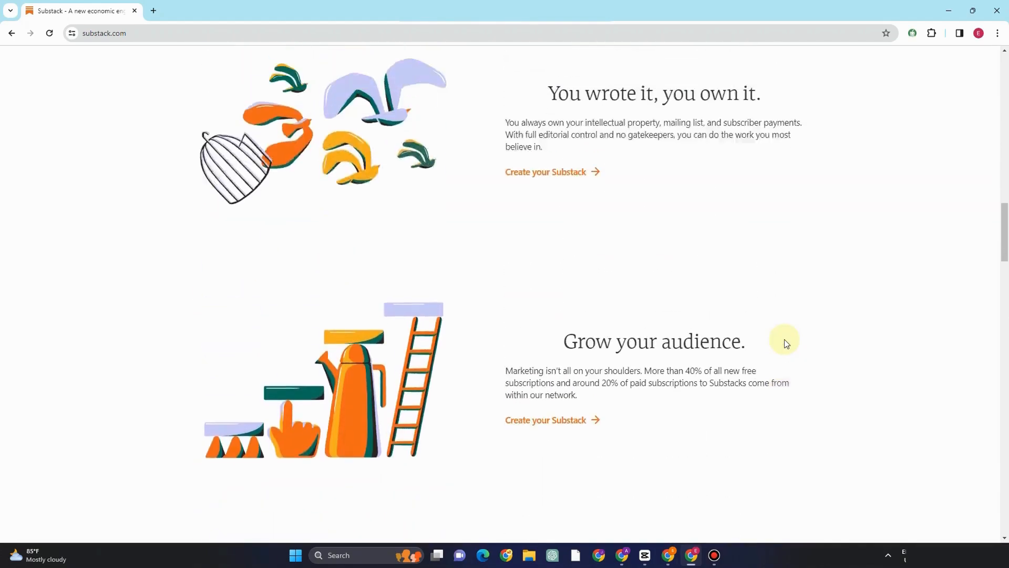
{"action": "scroll", "coordinate": [786, 343], "scroll_direction": "up", "scroll_amount": 7}
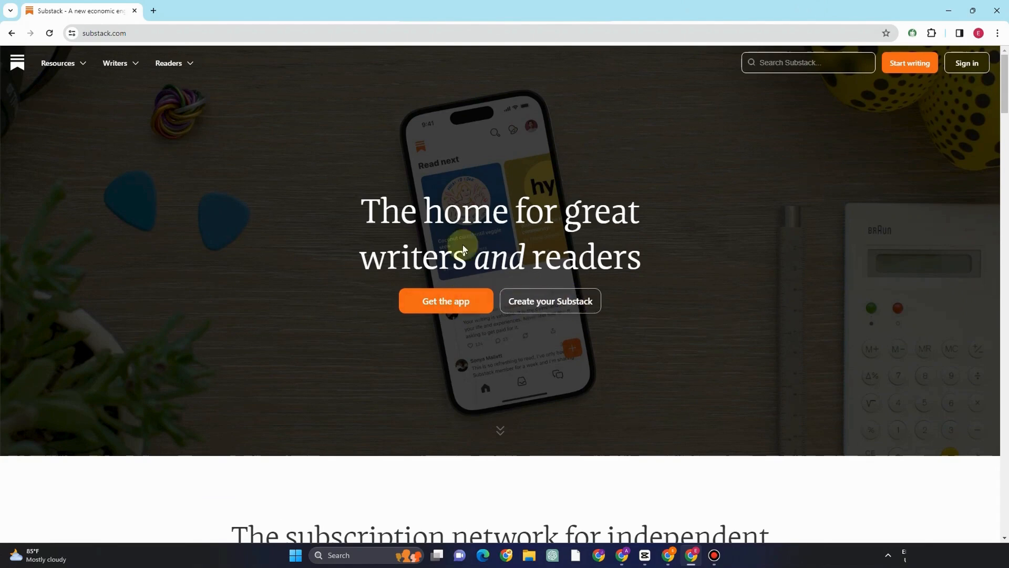
{"action": "left_click", "coordinate": [78, 64]}
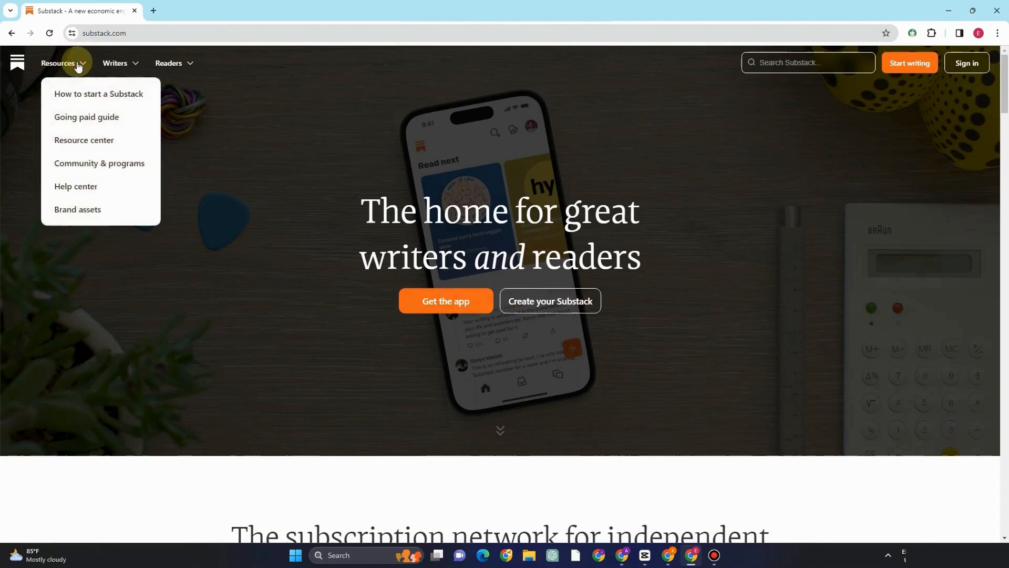
{"action": "left_click", "coordinate": [135, 64]}
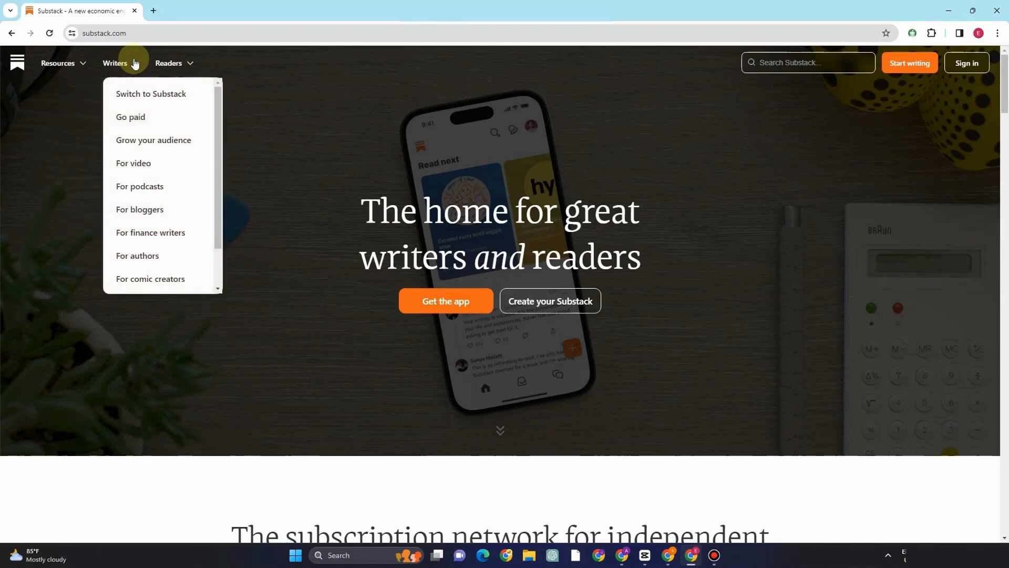
{"action": "left_click", "coordinate": [192, 64]}
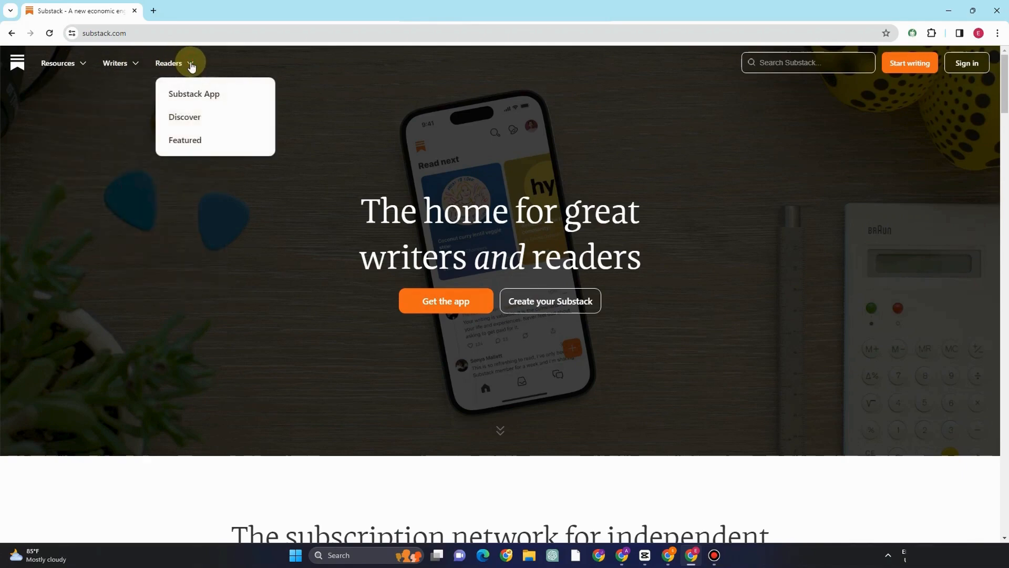
- Start creating a Substack, enter the account's email address, and agree to the sign-up terms
{"action": "left_click", "coordinate": [557, 307]}
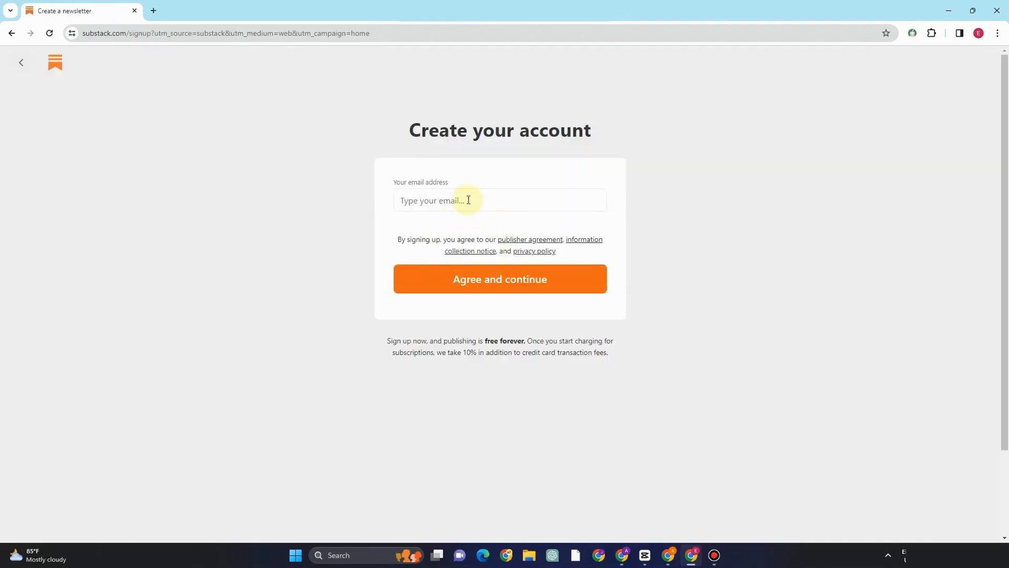
{"action": "left_click", "coordinate": [510, 293]}
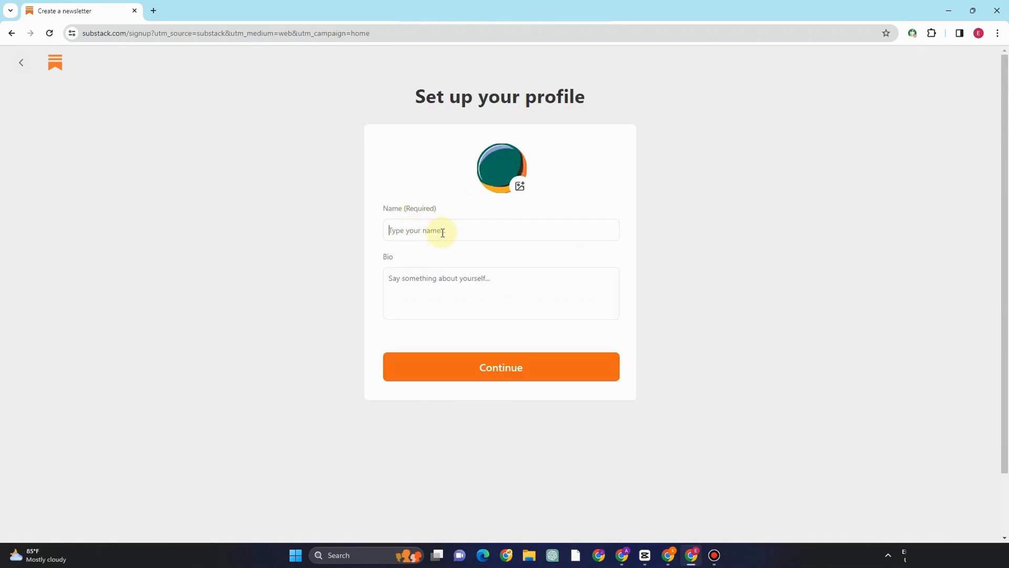
- Set up the profile with the writer's full name and the bio "I am a writer.", and submit it
{"action": "left_click", "coordinate": [443, 233]}
{"action": "left_click", "coordinate": [460, 257]}
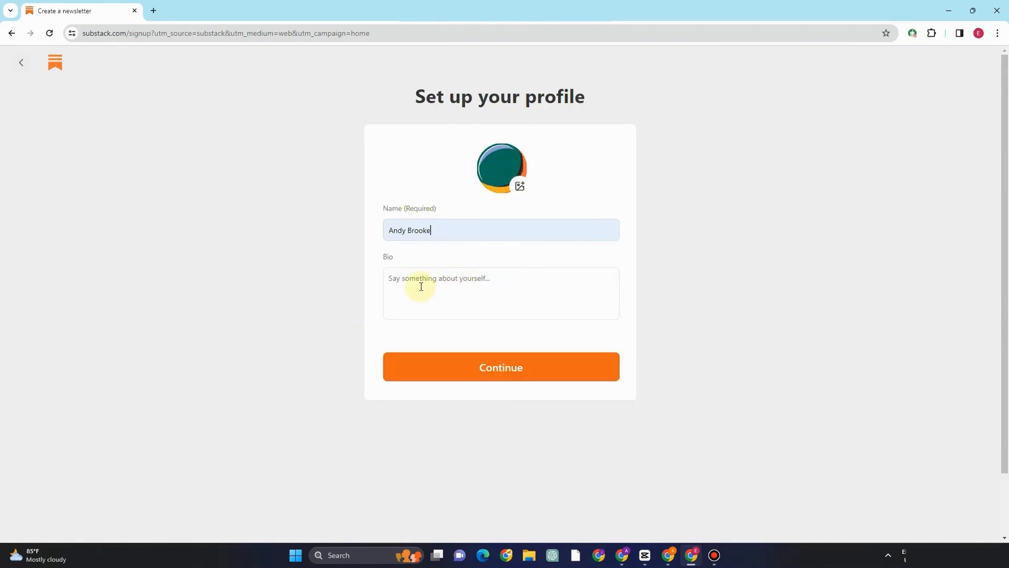
{"action": "type", "text": "I am a writer."}
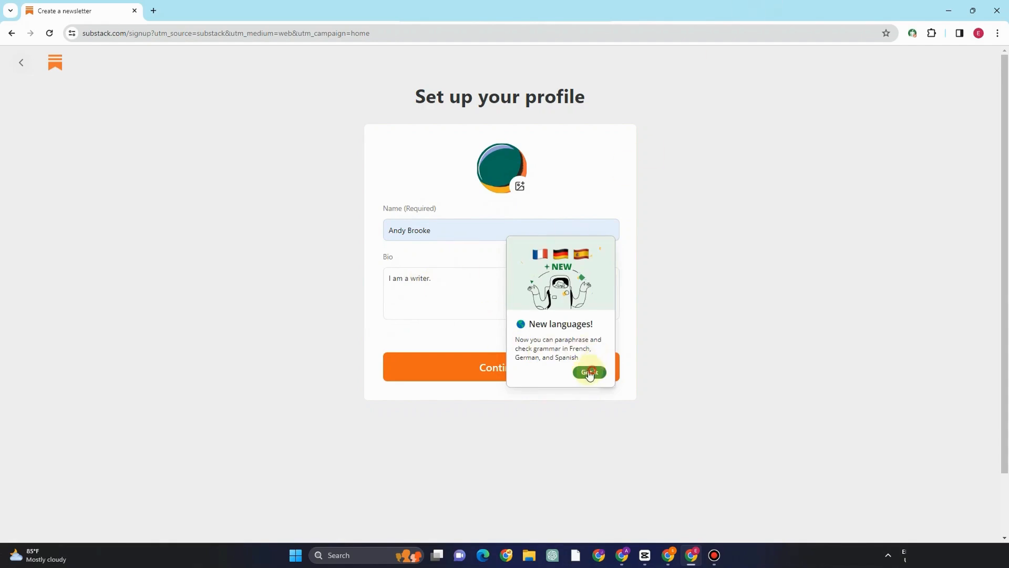
{"action": "left_click", "coordinate": [590, 371]}
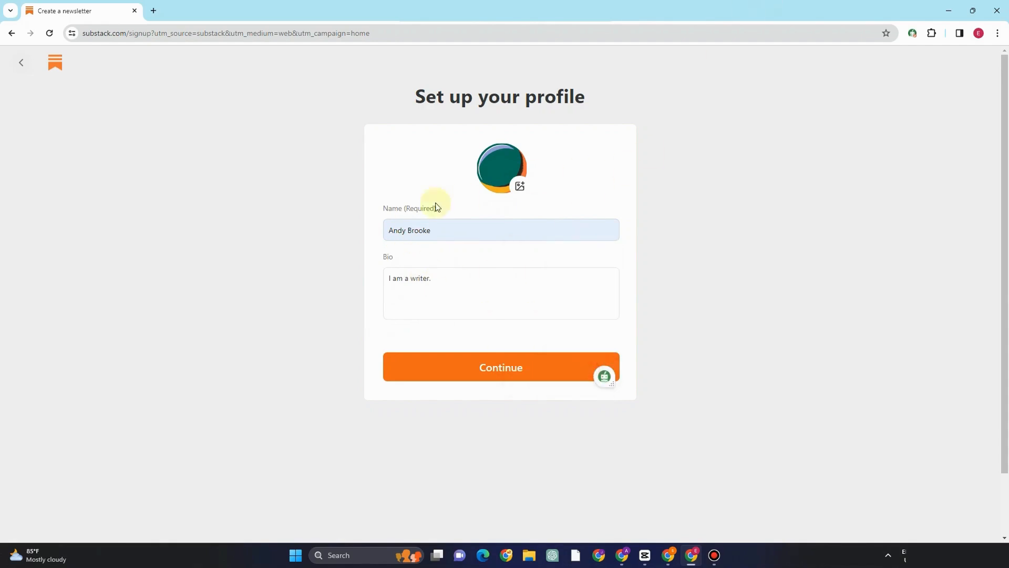
{"action": "left_click", "coordinate": [519, 363]}
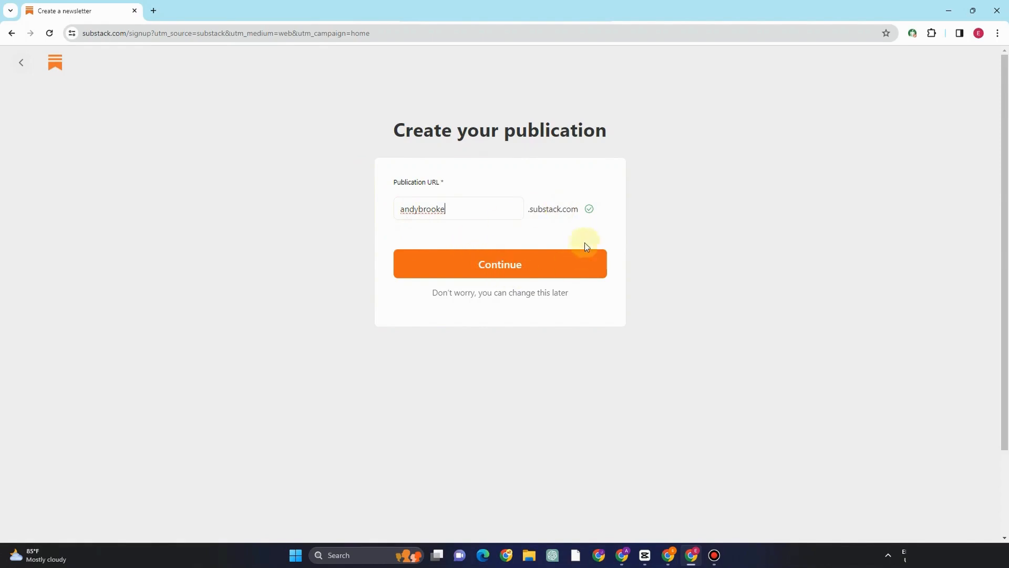
- Confirm the publication URL based on the writer's name, skipping both the mailing list import and adding subscribers
{"action": "left_click", "coordinate": [534, 263]}
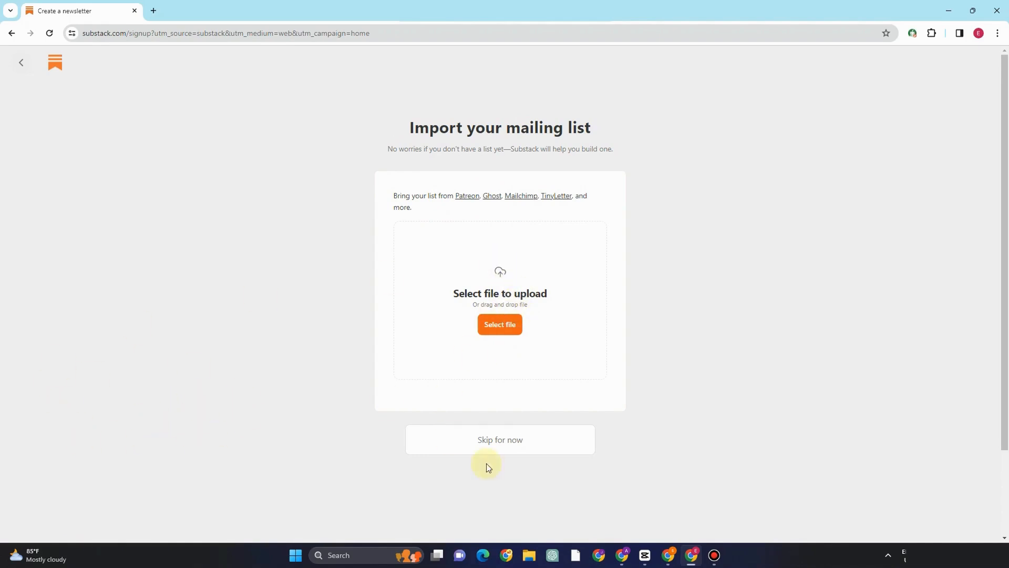
{"action": "left_click", "coordinate": [511, 447]}
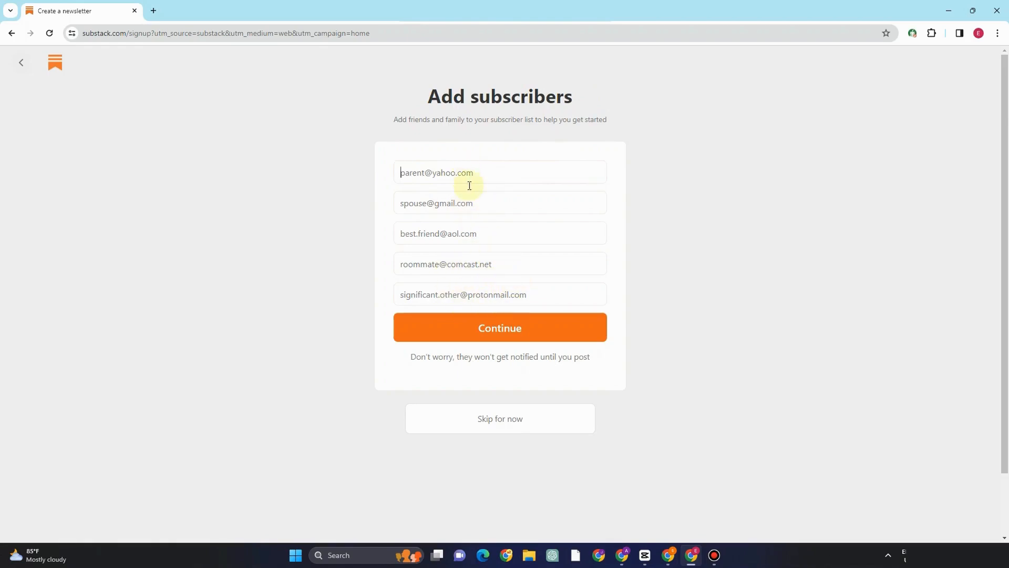
{"action": "left_click", "coordinate": [521, 412]}
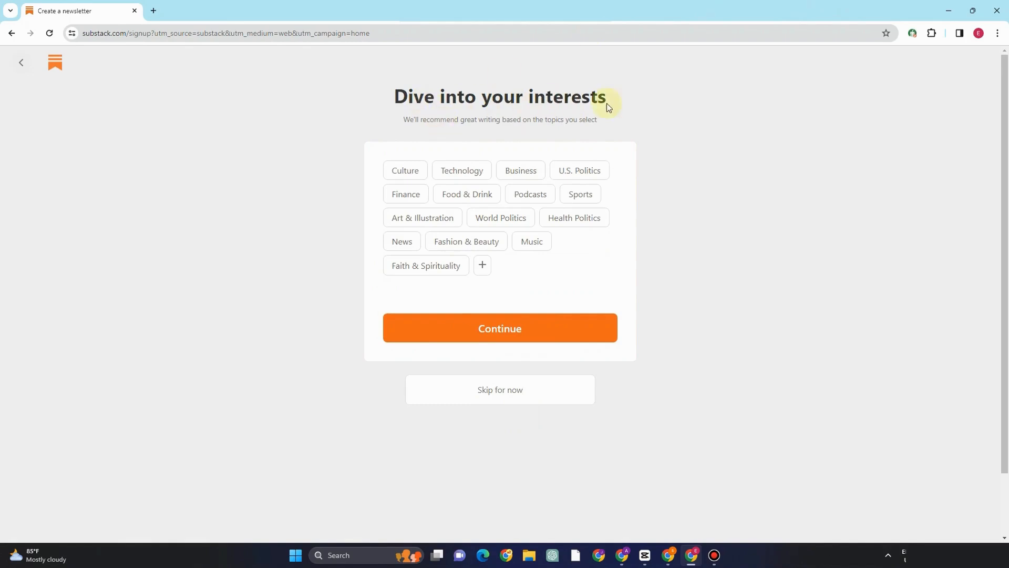
- Choose Technology, Business, U.S. Politics, Sports, World Politics, Fashion & Beauty, and Faith & Spirituality as interests and submit them
{"action": "left_click", "coordinate": [473, 173]}
{"action": "left_click", "coordinate": [518, 178]}
{"action": "left_click", "coordinate": [593, 174]}
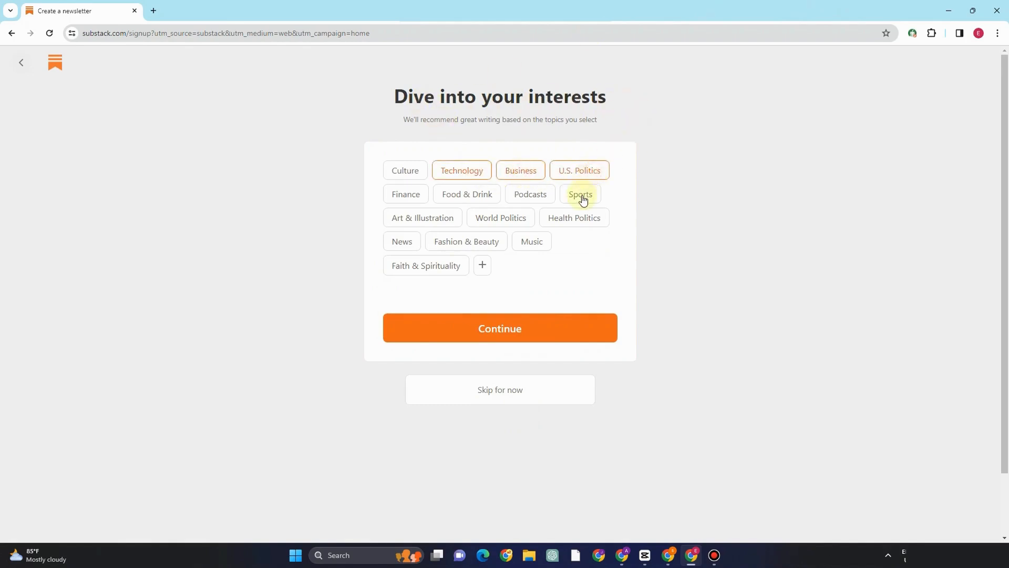
{"action": "left_click", "coordinate": [582, 199]}
{"action": "left_click", "coordinate": [492, 219]}
{"action": "left_click", "coordinate": [465, 242]}
{"action": "left_click", "coordinate": [420, 264]}
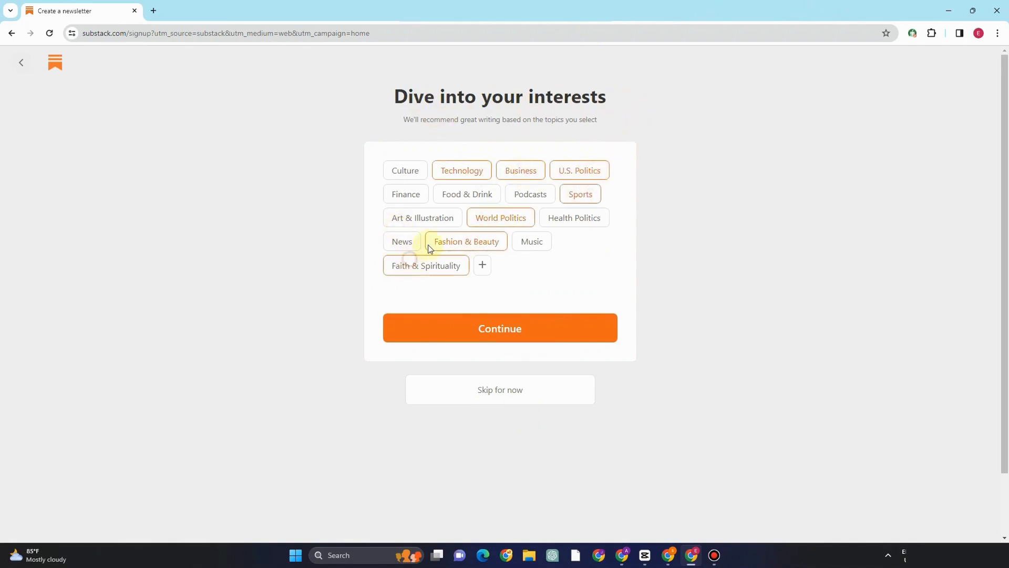
{"action": "left_click", "coordinate": [413, 322]}
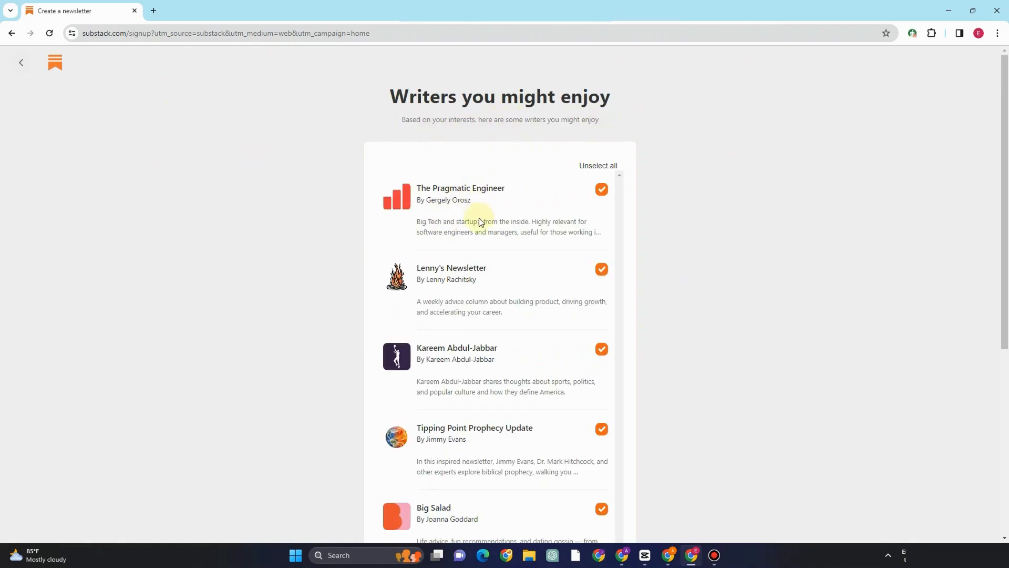
- Unselect all suggested writers, continue without subscribing to any, and proceed to the new publication's dashboard
{"action": "scroll", "coordinate": [480, 222], "scroll_direction": "down", "scroll_amount": 6}
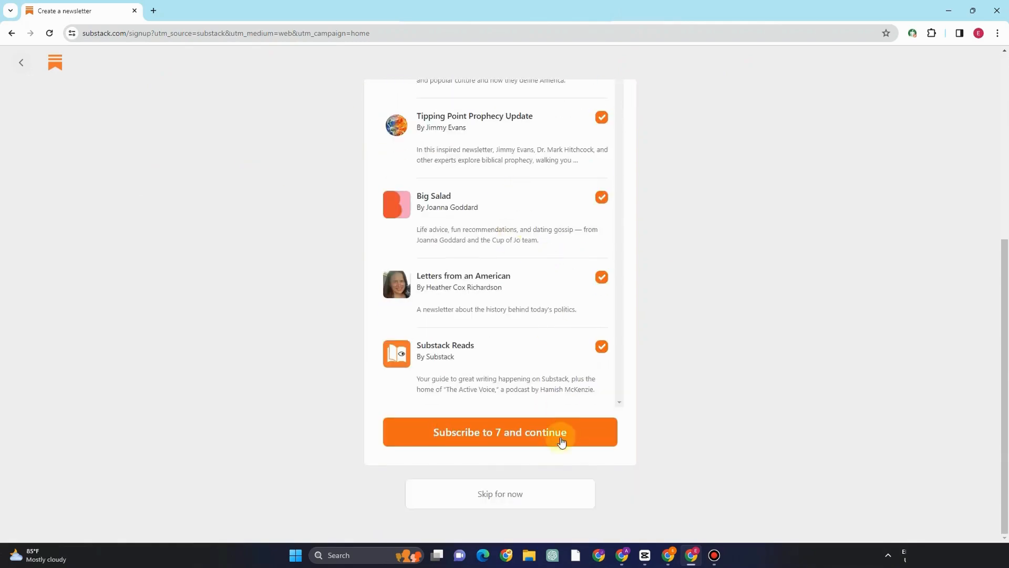
{"action": "scroll", "coordinate": [612, 378], "scroll_direction": "up", "scroll_amount": 6}
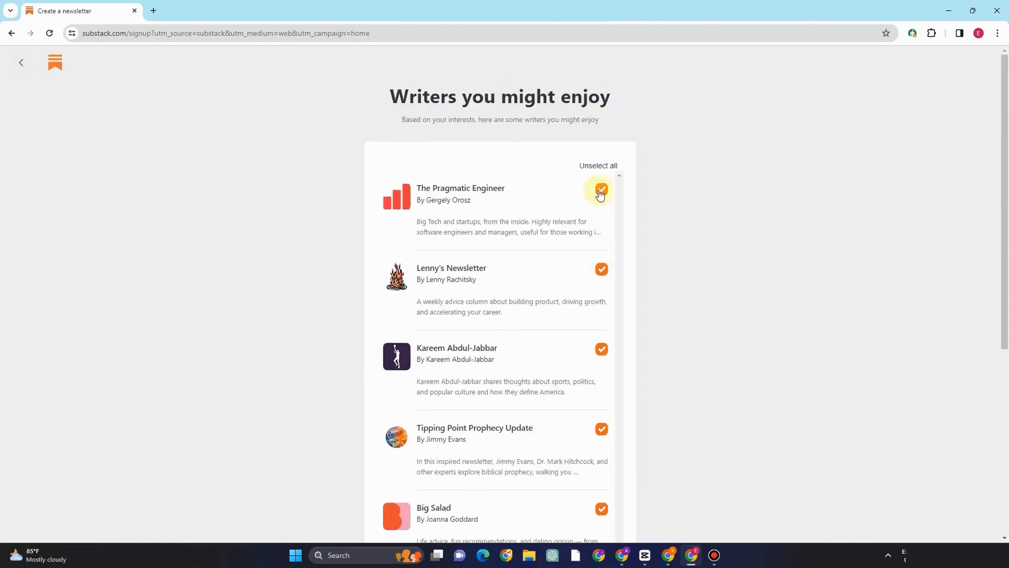
{"action": "left_click", "coordinate": [599, 166]}
{"action": "scroll", "coordinate": [488, 420], "scroll_direction": "down", "scroll_amount": 6}
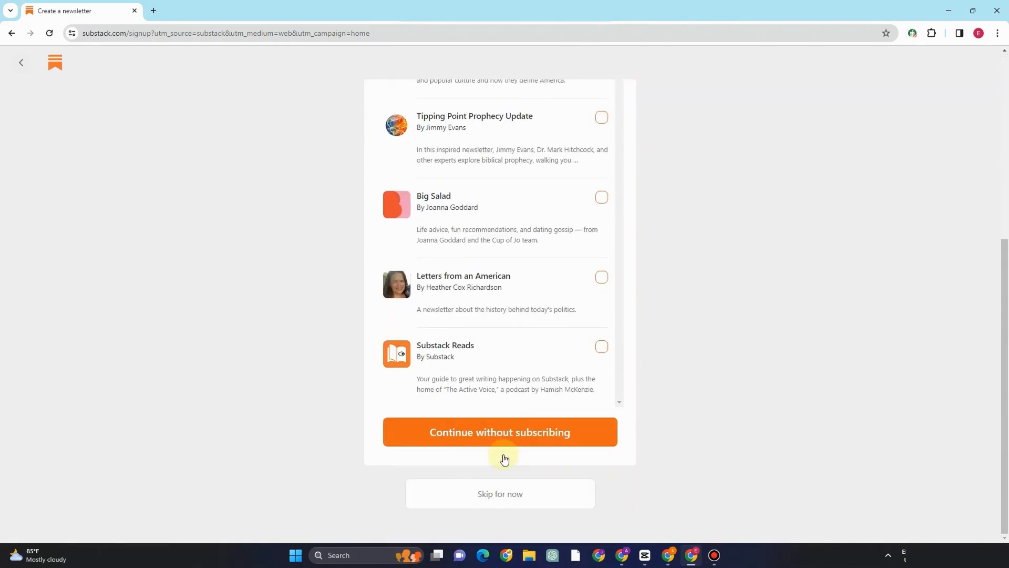
{"action": "left_click", "coordinate": [505, 441]}
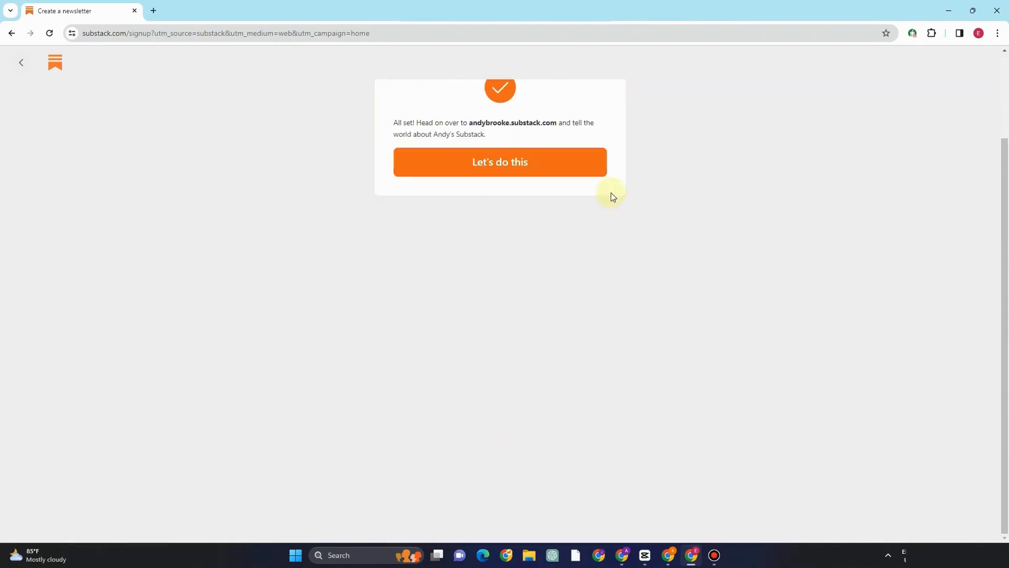
{"action": "scroll", "coordinate": [462, 225], "scroll_direction": "up", "scroll_amount": 2}
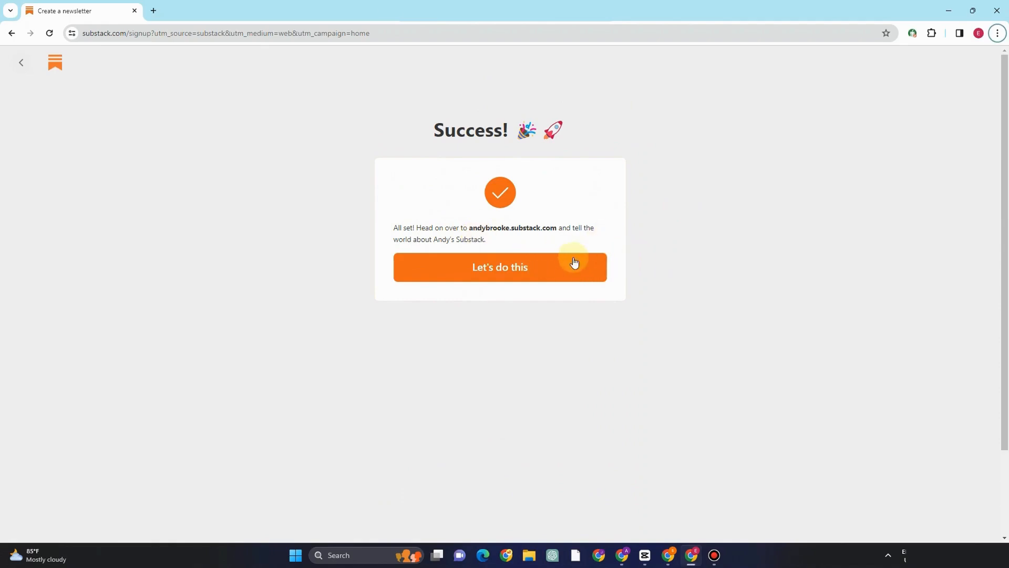
{"action": "left_click", "coordinate": [527, 269]}
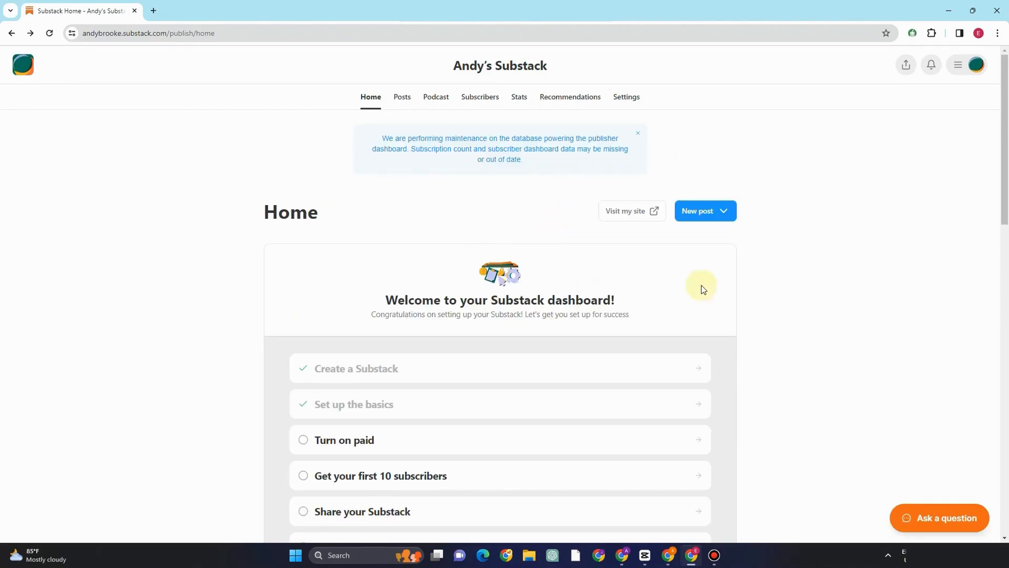
- Open the paid subscription setup and its Stripe connection page, and return to the Substack setup without submitting the form
{"action": "scroll", "coordinate": [433, 388], "scroll_direction": "down", "scroll_amount": 2}
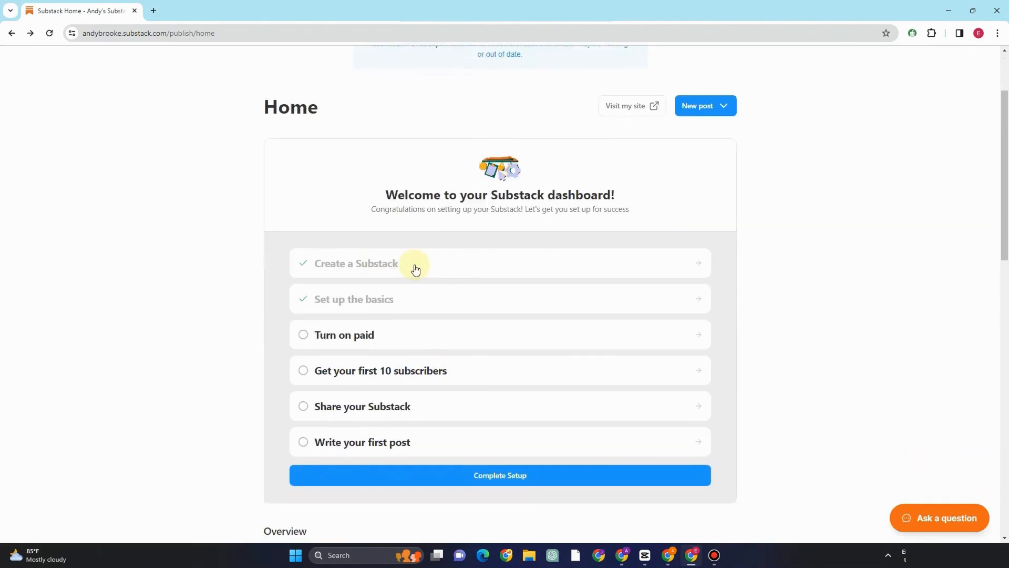
{"action": "left_click", "coordinate": [693, 337]}
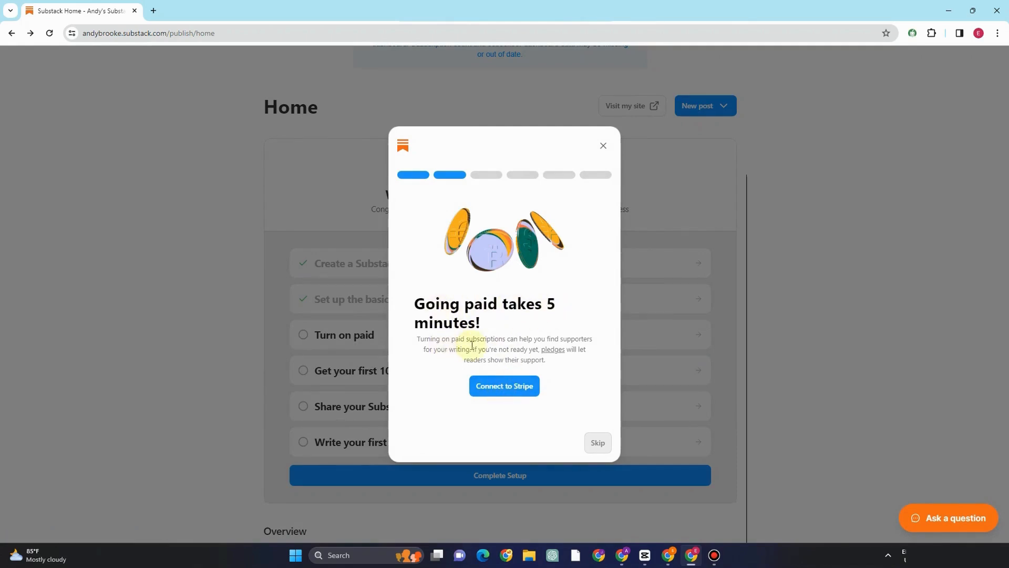
{"action": "left_click", "coordinate": [512, 387]}
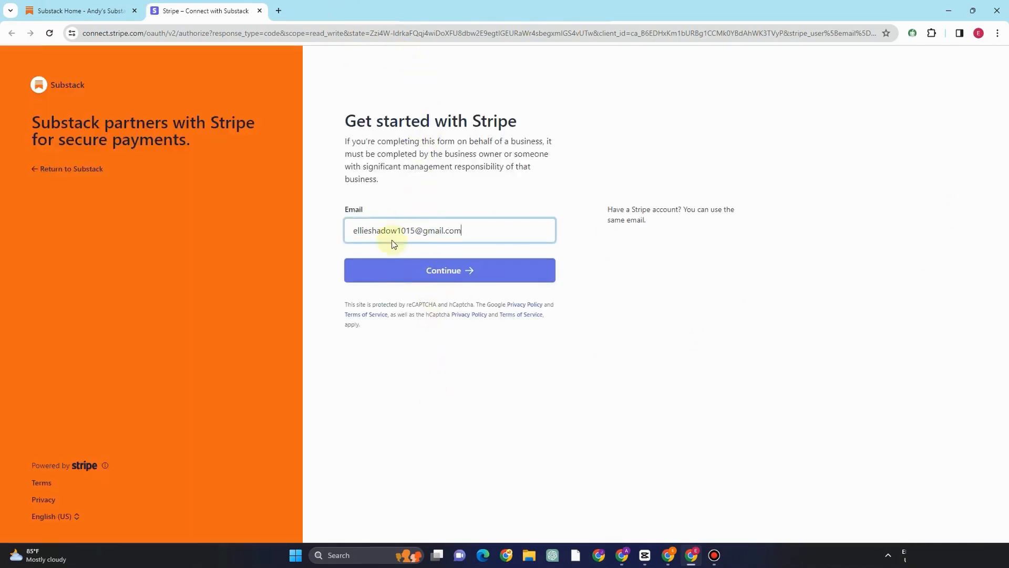
{"action": "left_click", "coordinate": [88, 10]}
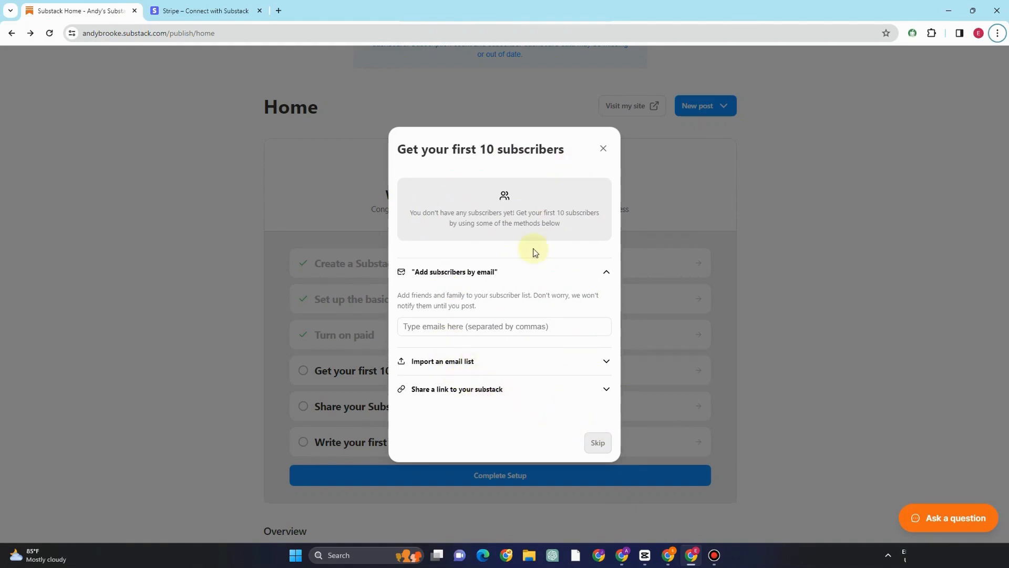
- Skip getting the first 10 subscribers, view the additional sharing options, and continue past sharing the Substack
{"action": "left_click", "coordinate": [598, 443]}
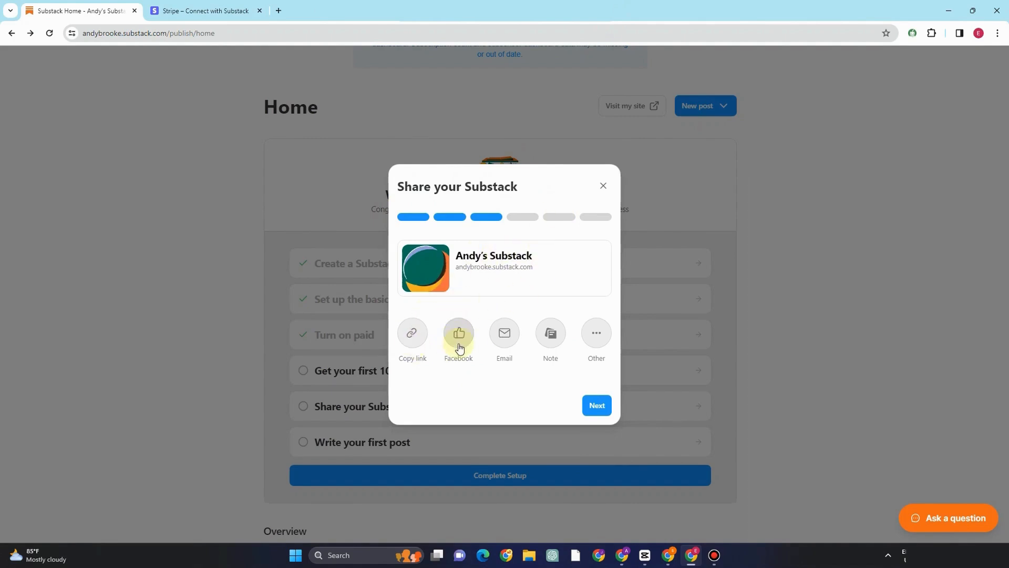
{"action": "left_click", "coordinate": [600, 332]}
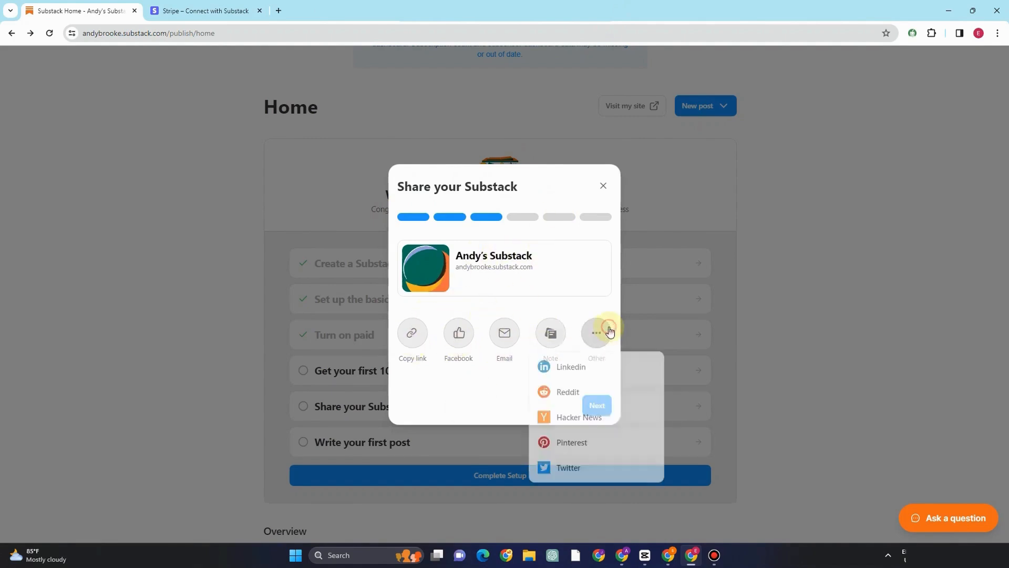
{"action": "left_click", "coordinate": [415, 360]}
{"action": "left_click", "coordinate": [596, 406]}
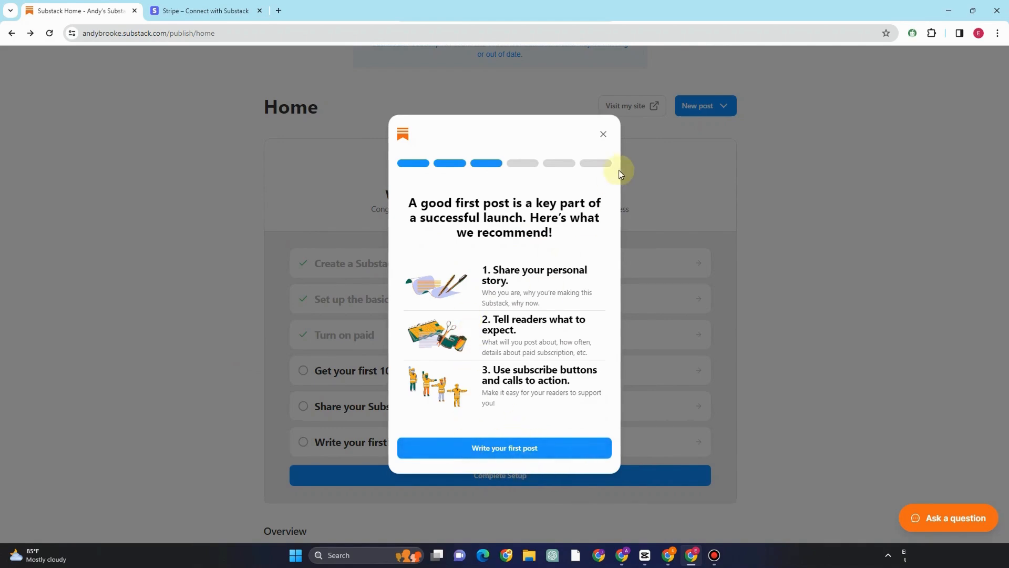
- Open the draft editor for the first post and return to the dashboard's setup checklist
{"action": "left_click", "coordinate": [552, 447]}
{"action": "left_click", "coordinate": [10, 34]}
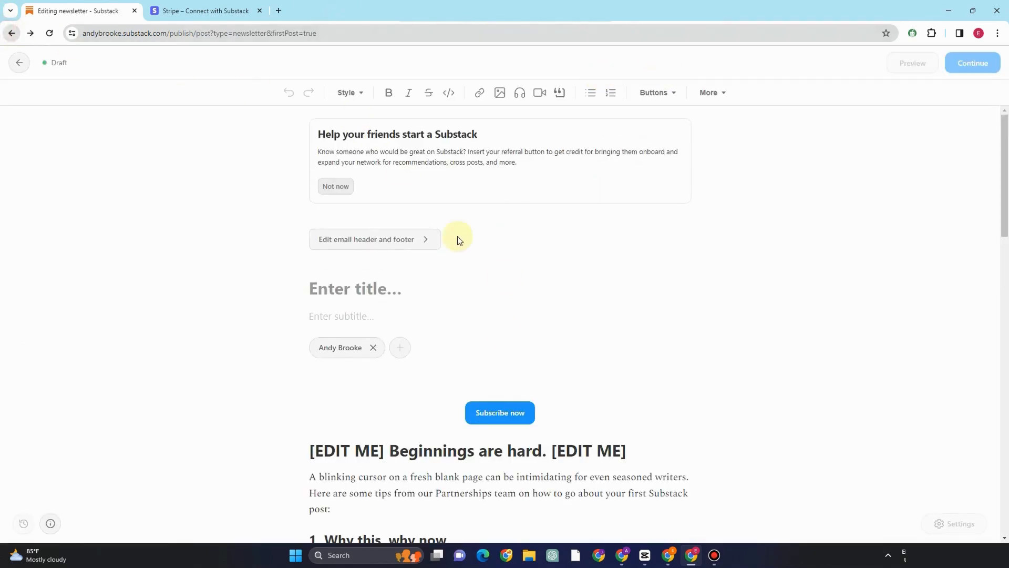
{"action": "scroll", "coordinate": [509, 448], "scroll_direction": "down", "scroll_amount": 4}
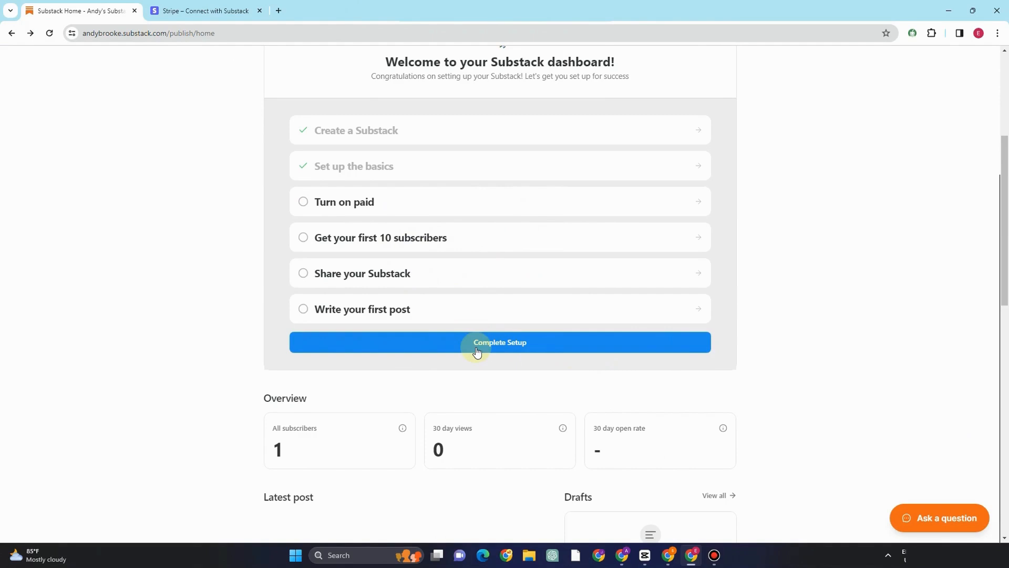
- View the publication's published, draft, and scheduled posts lists
{"action": "left_click", "coordinate": [335, 339]}
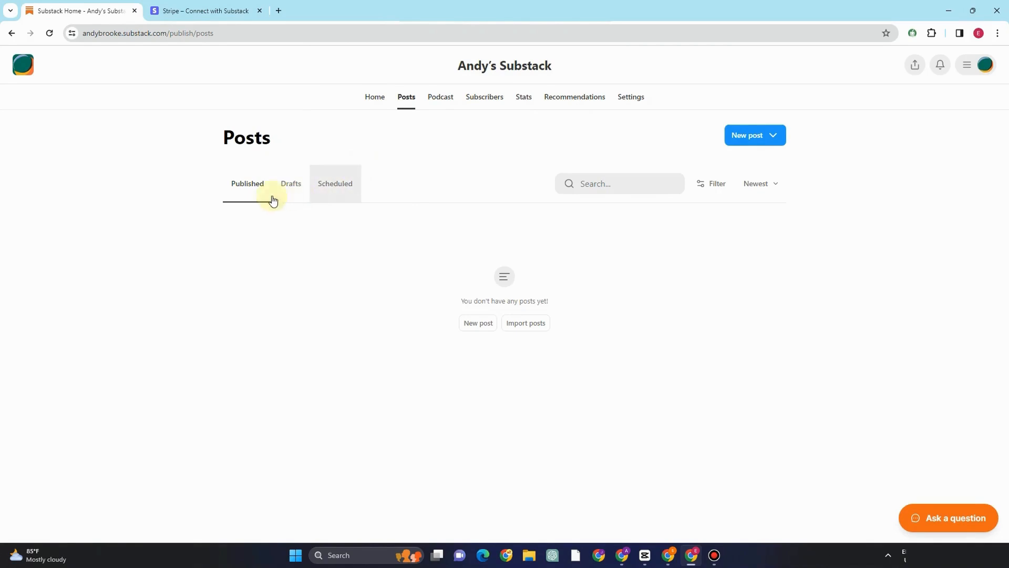
{"action": "left_click", "coordinate": [296, 194]}
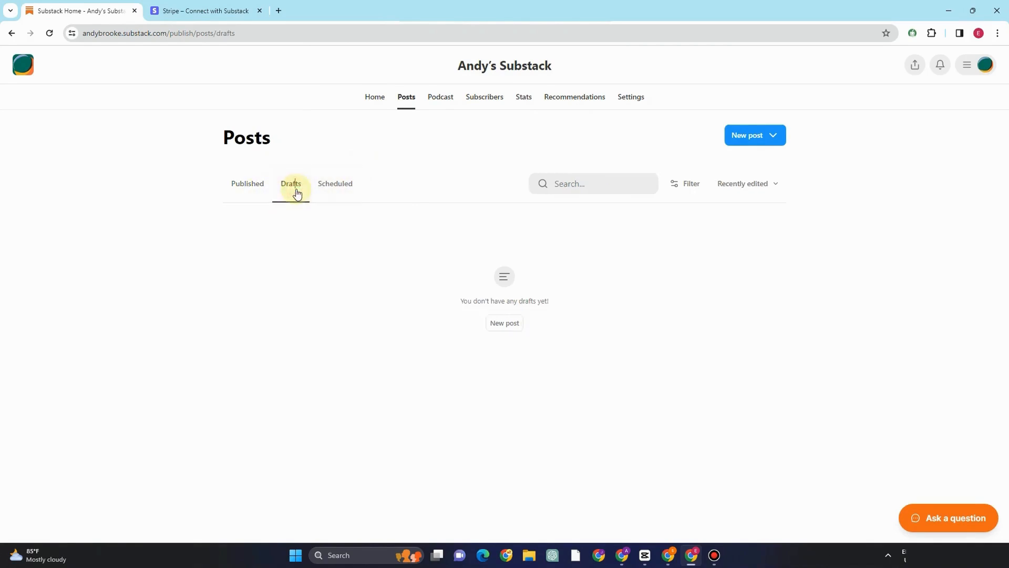
{"action": "left_click", "coordinate": [331, 190]}
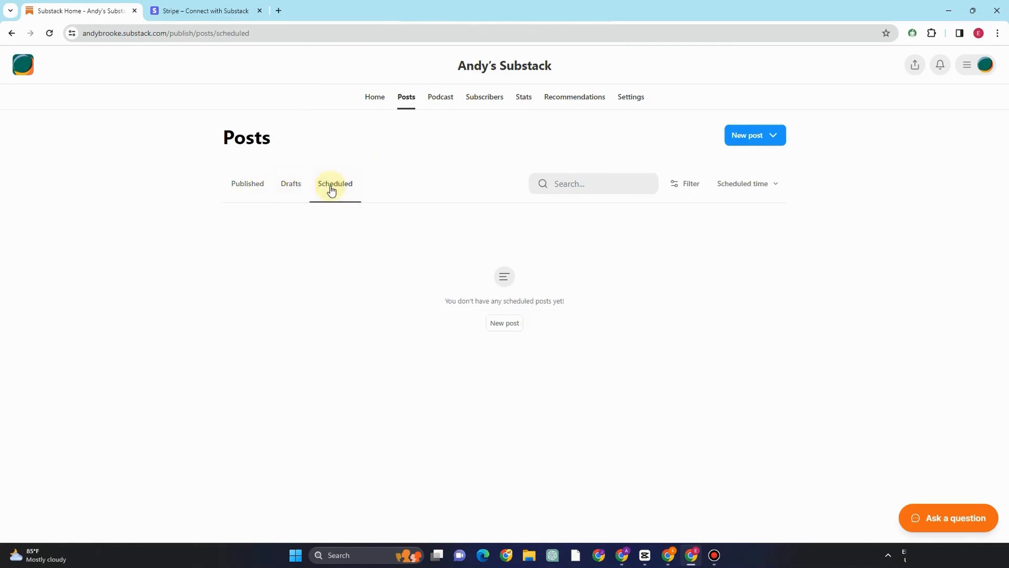
- Look at the podcast setup's audience list choices, leave the setup, and view the publication's subscriber overview
{"action": "left_click", "coordinate": [448, 98]}
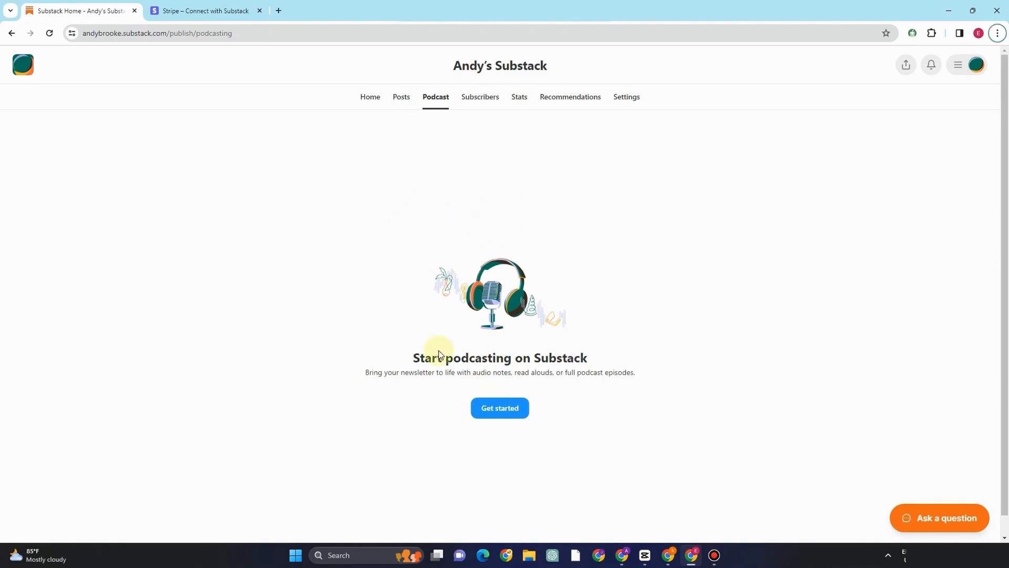
{"action": "left_click", "coordinate": [502, 416]}
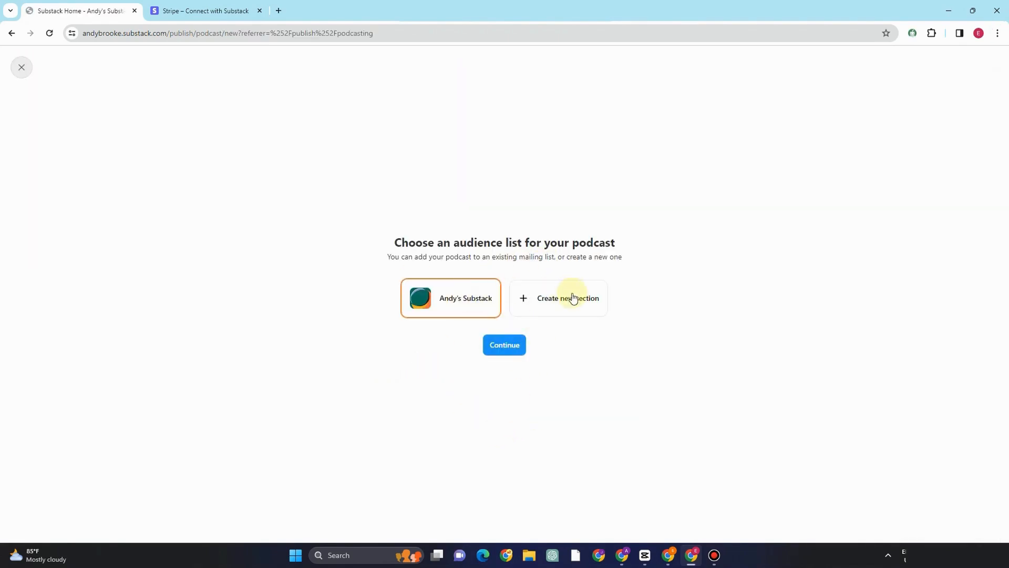
{"action": "left_click", "coordinate": [11, 33]}
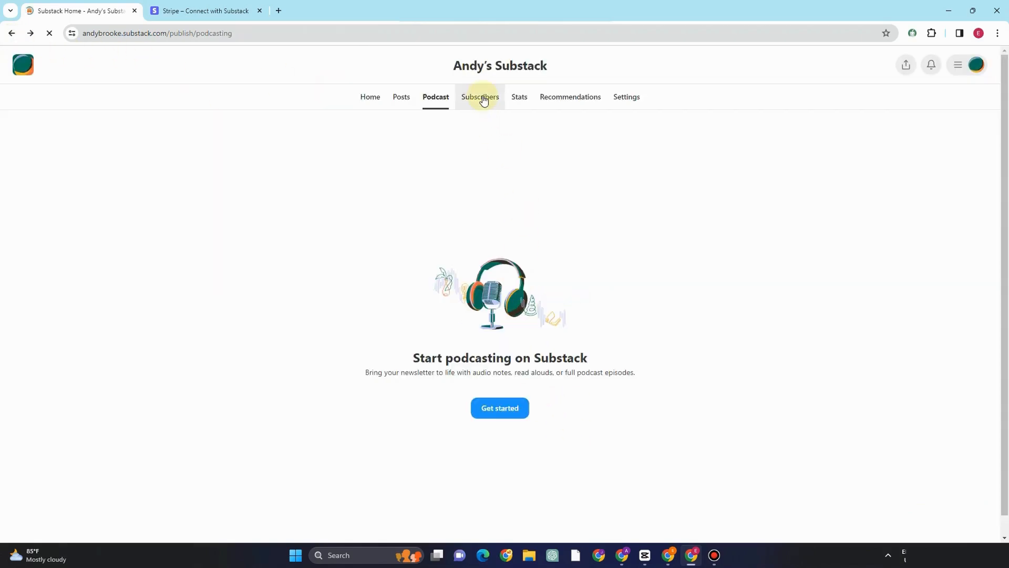
{"action": "left_click", "coordinate": [487, 102]}
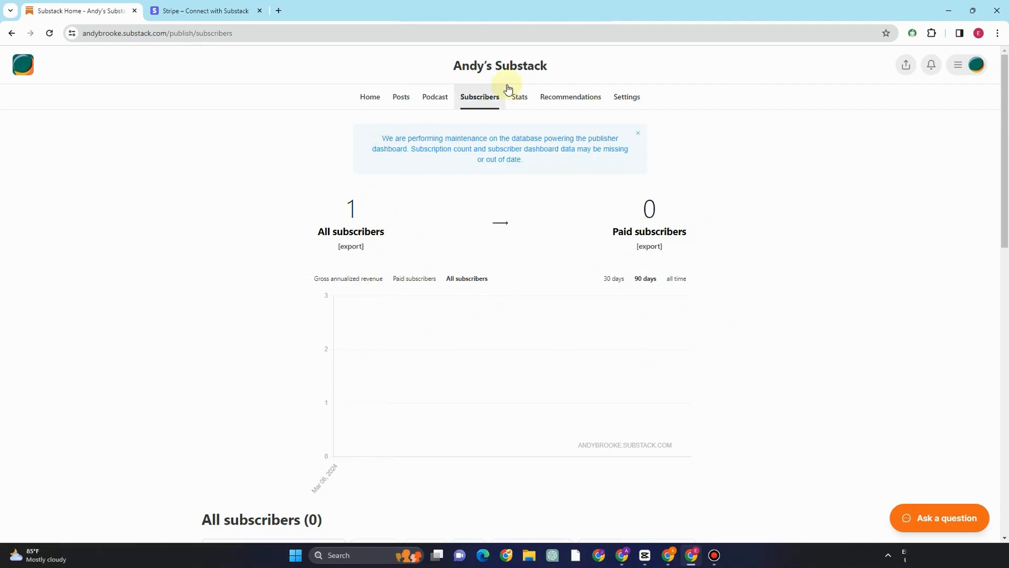
- Review the stats on traffic, emails, pledges, subscriber report, network, reader sharing, and reader surveys
{"action": "left_click", "coordinate": [524, 105]}
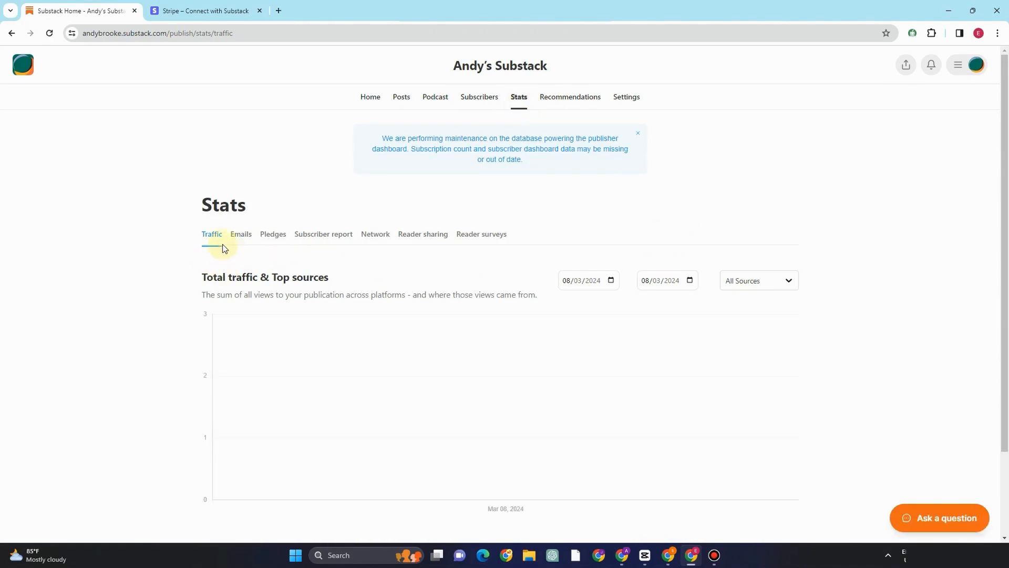
{"action": "left_click", "coordinate": [245, 235]}
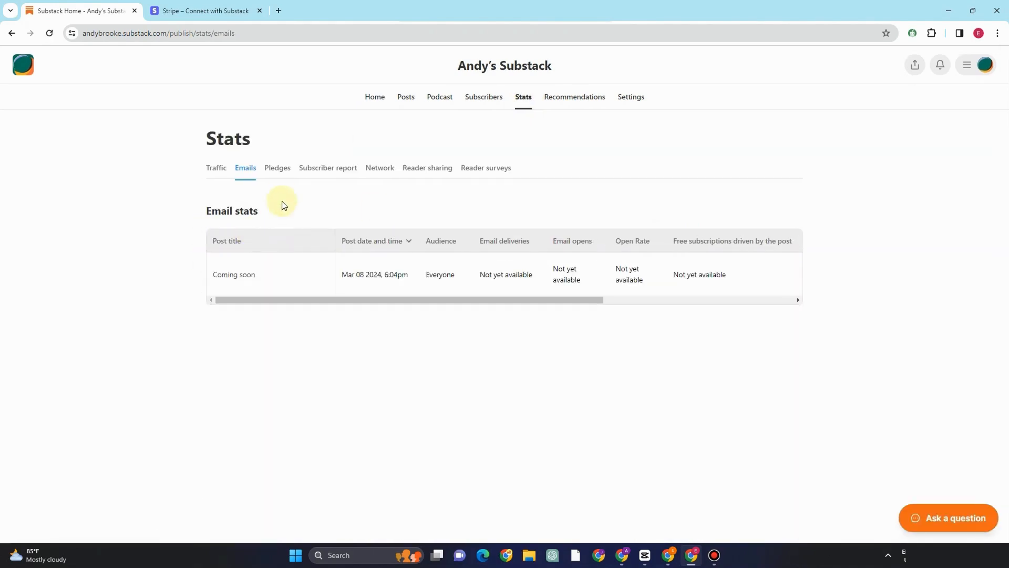
{"action": "left_click", "coordinate": [282, 179]}
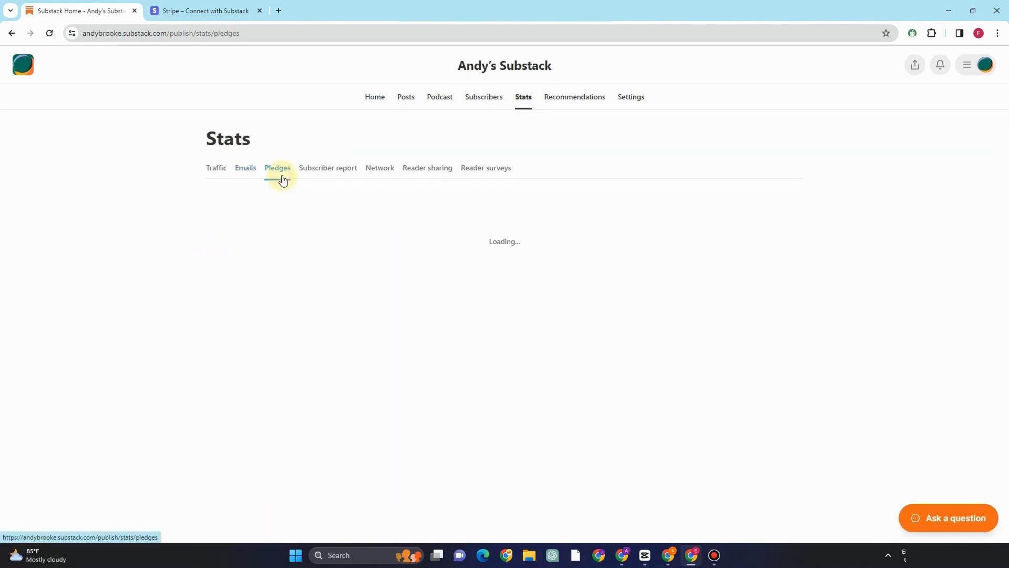
{"action": "left_click", "coordinate": [326, 173]}
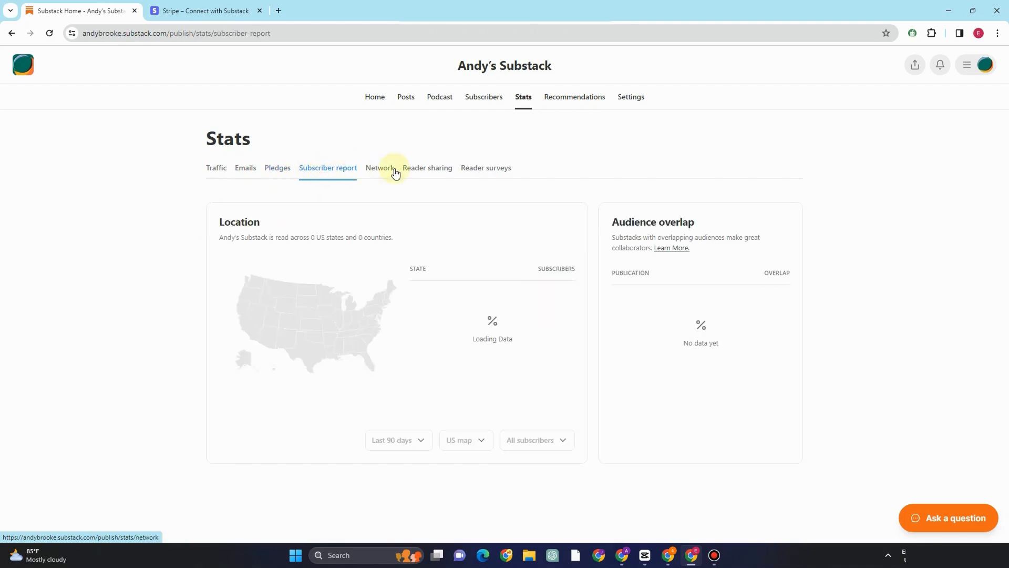
{"action": "left_click", "coordinate": [390, 169]}
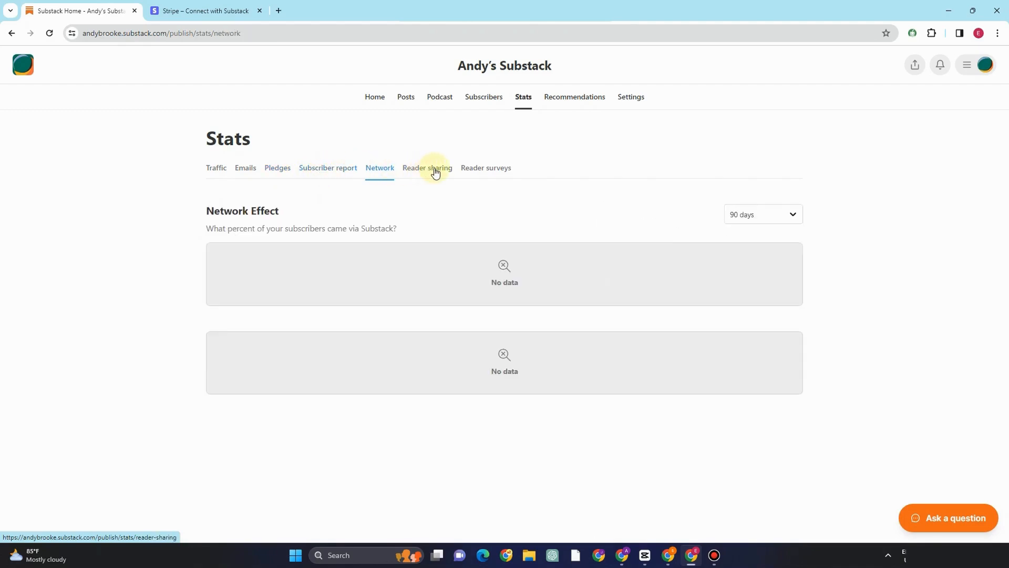
{"action": "left_click", "coordinate": [436, 172]}
{"action": "left_click", "coordinate": [483, 174]}
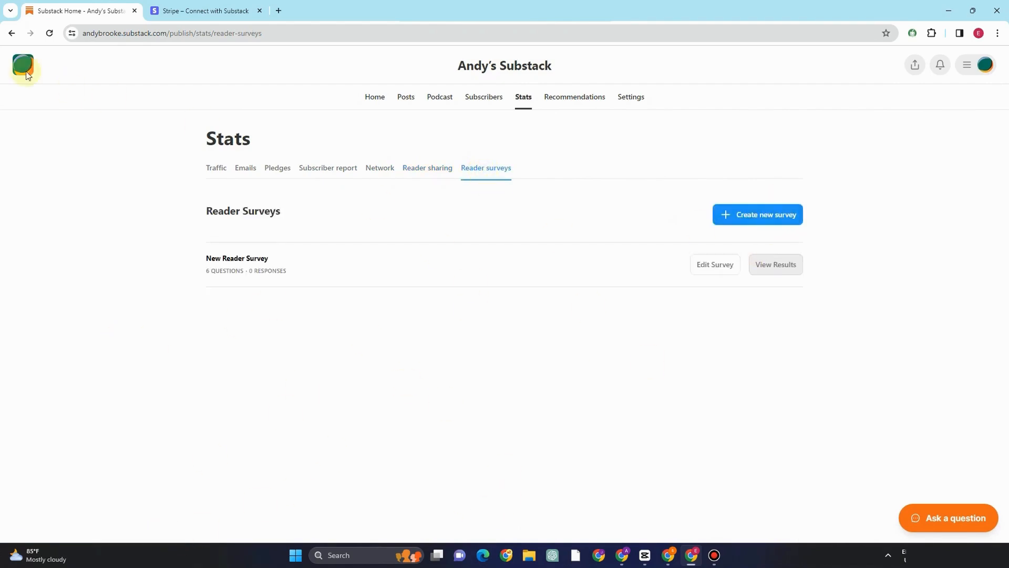
{"action": "left_click", "coordinate": [19, 34]}
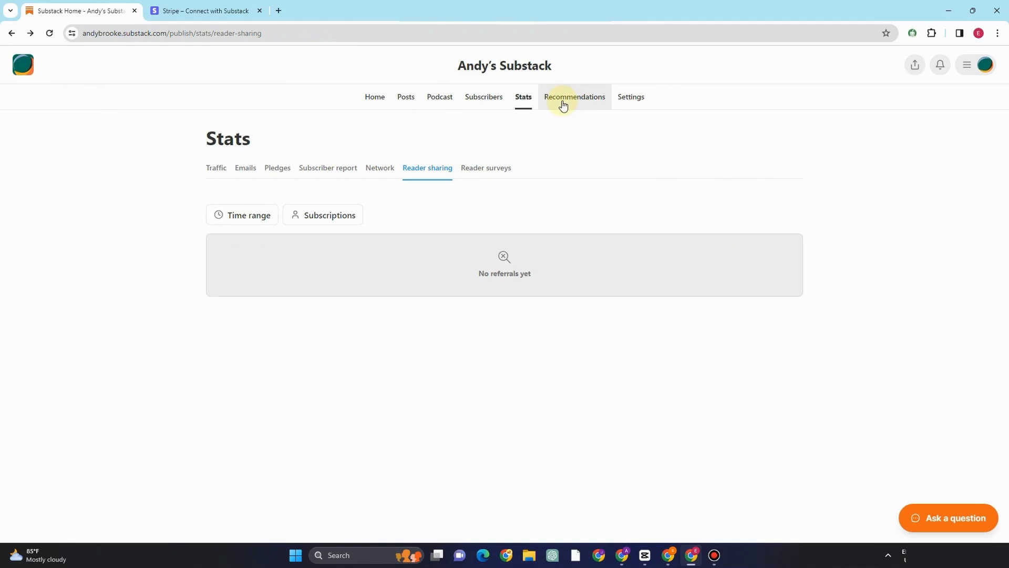
- View the recommendations page, and look at the basic publication settings and the available language choices
{"action": "left_click", "coordinate": [562, 101]}
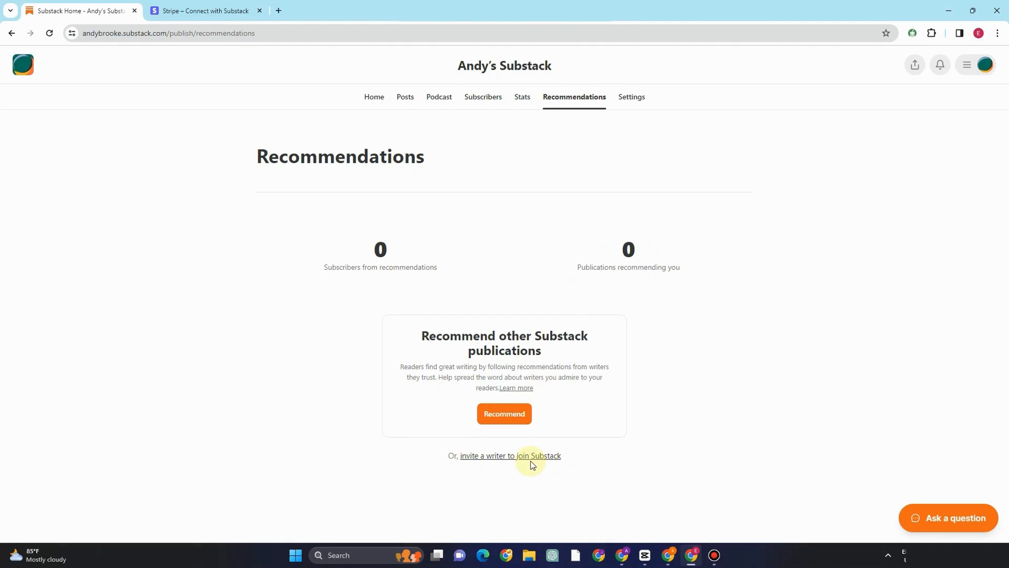
{"action": "left_click", "coordinate": [630, 96]}
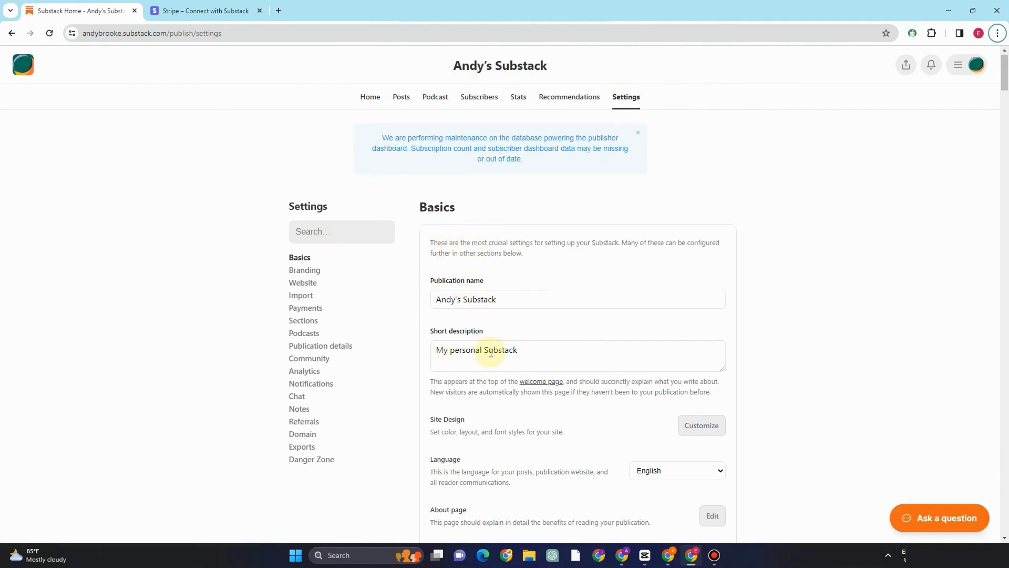
{"action": "scroll", "coordinate": [484, 346], "scroll_direction": "down", "scroll_amount": 5}
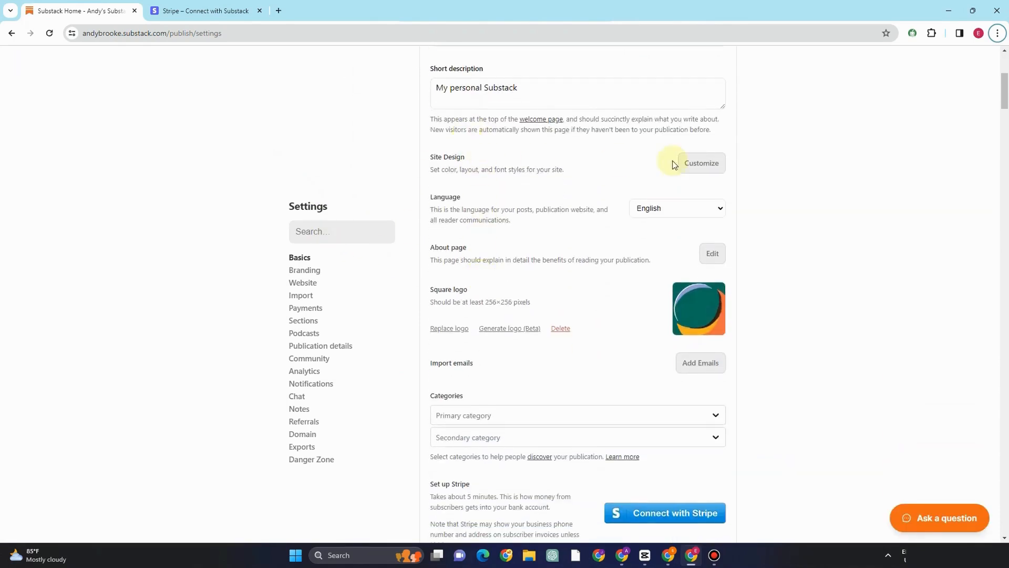
{"action": "left_click", "coordinate": [668, 208]}
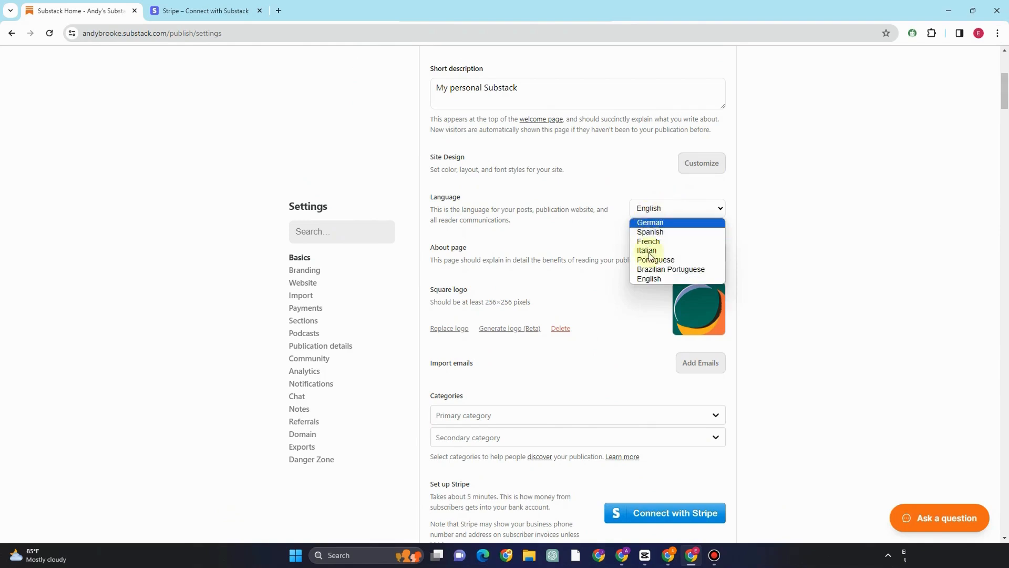
{"action": "left_click", "coordinate": [852, 239]}
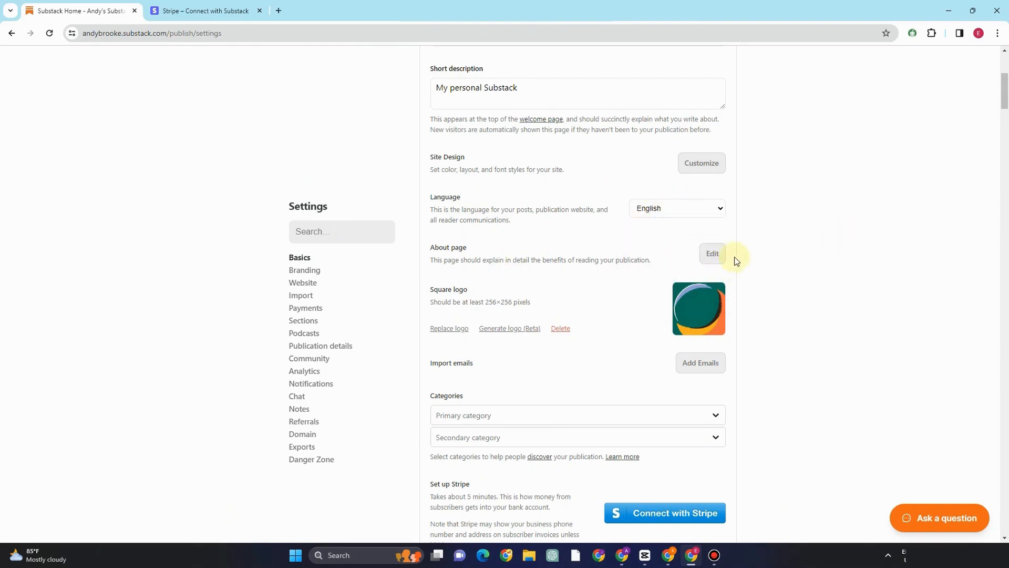
- Replace the publication's square logo with the Aesthetically Yours envelope image and check it in the branding settings
{"action": "scroll", "coordinate": [579, 318], "scroll_direction": "down", "scroll_amount": 1}
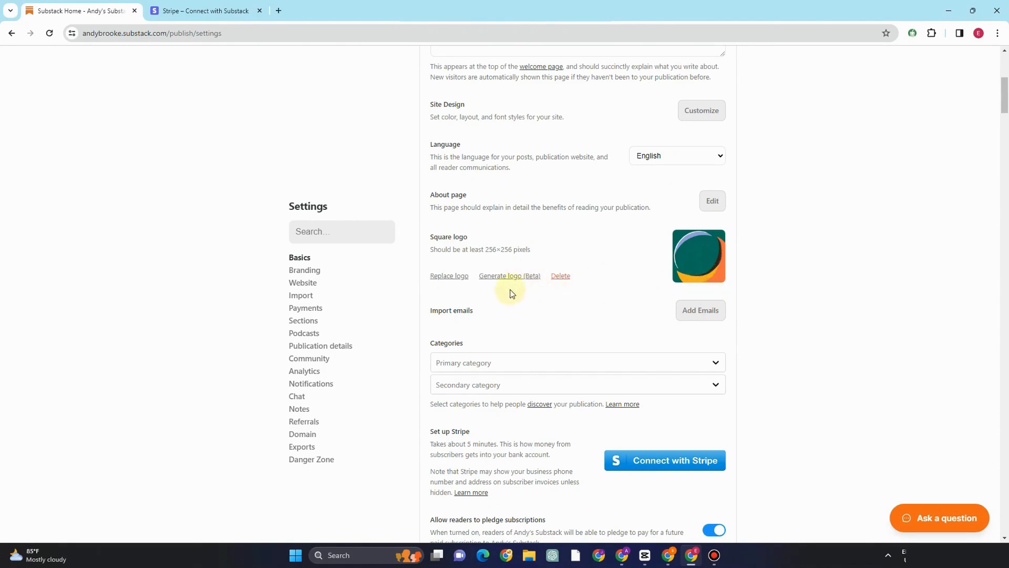
{"action": "left_click", "coordinate": [462, 278]}
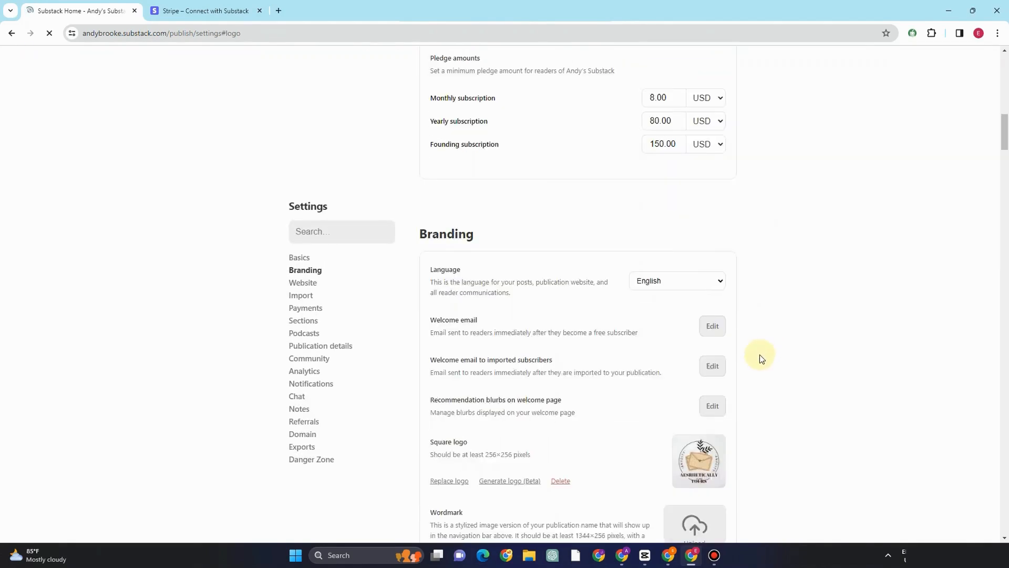
{"action": "scroll", "coordinate": [683, 392], "scroll_direction": "down", "scroll_amount": 5}
{"action": "scroll", "coordinate": [681, 373], "scroll_direction": "down", "scroll_amount": 3}
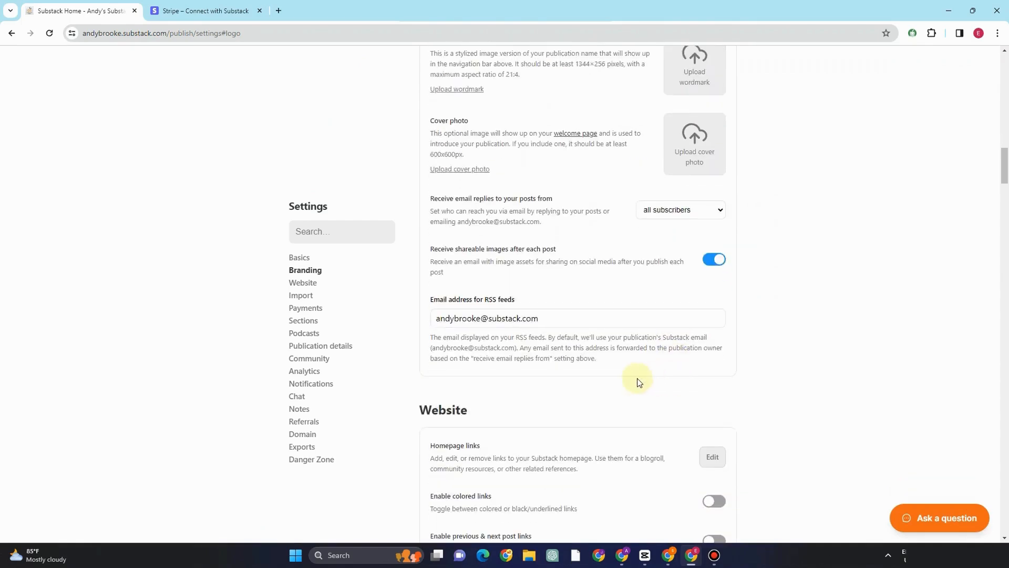
{"action": "scroll", "coordinate": [605, 334], "scroll_direction": "up", "scroll_amount": 4}
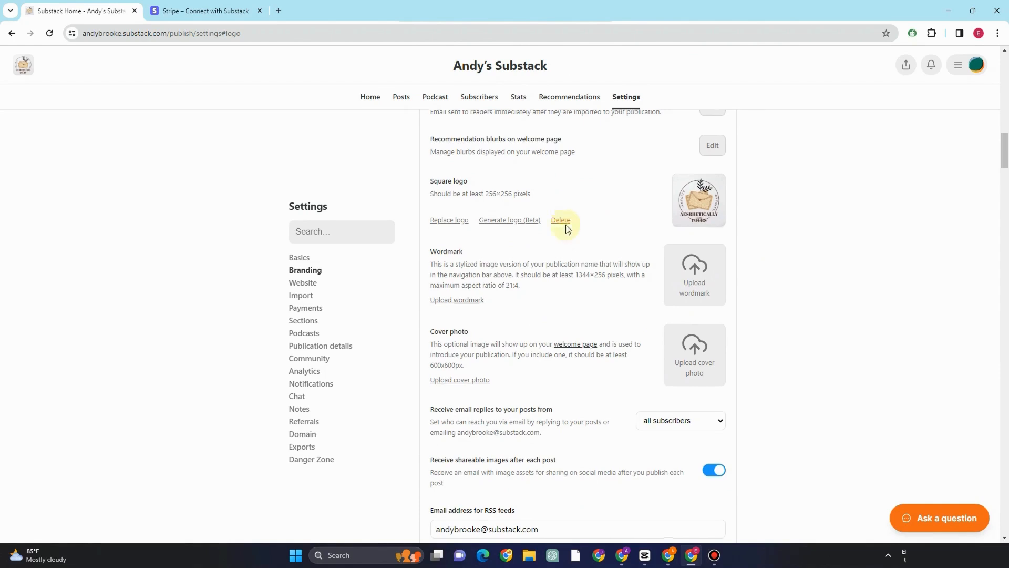
- Enable colored links in the website settings
{"action": "scroll", "coordinate": [566, 221], "scroll_direction": "down", "scroll_amount": 3}
{"action": "scroll", "coordinate": [535, 329], "scroll_direction": "down", "scroll_amount": 4}
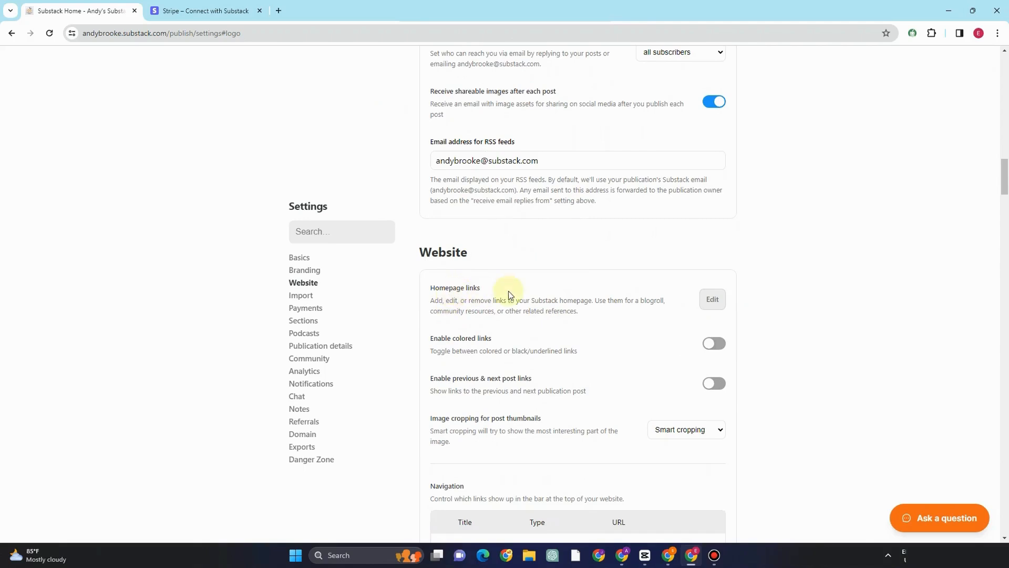
{"action": "left_click", "coordinate": [716, 345]}
{"action": "scroll", "coordinate": [708, 325], "scroll_direction": "down", "scroll_amount": 2}
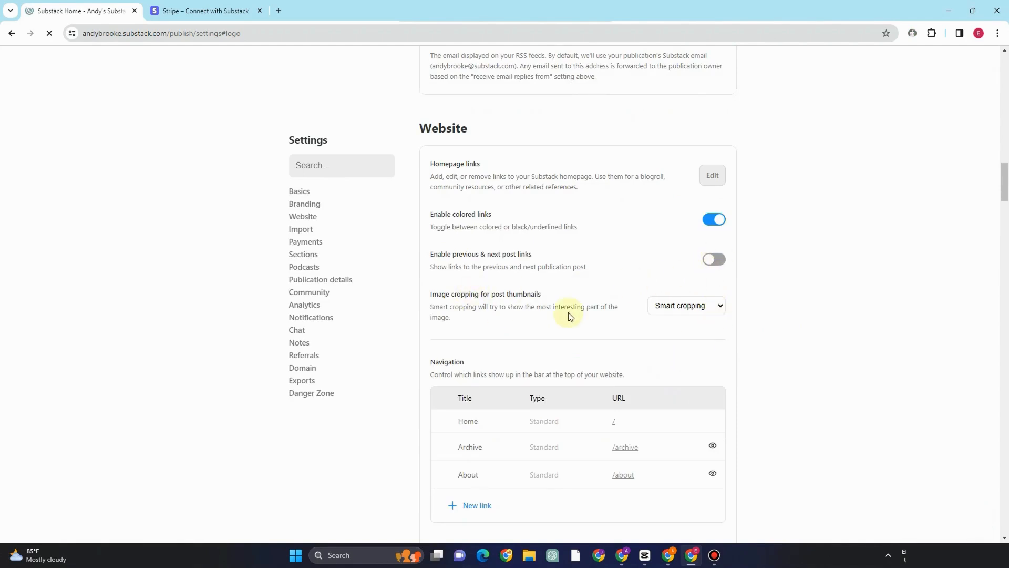
- Review the remaining settings, from website navigation and import through payments, publication details, analytics, and notifications to chat, notes, and referrals
{"action": "scroll", "coordinate": [682, 318], "scroll_direction": "down", "scroll_amount": 6}
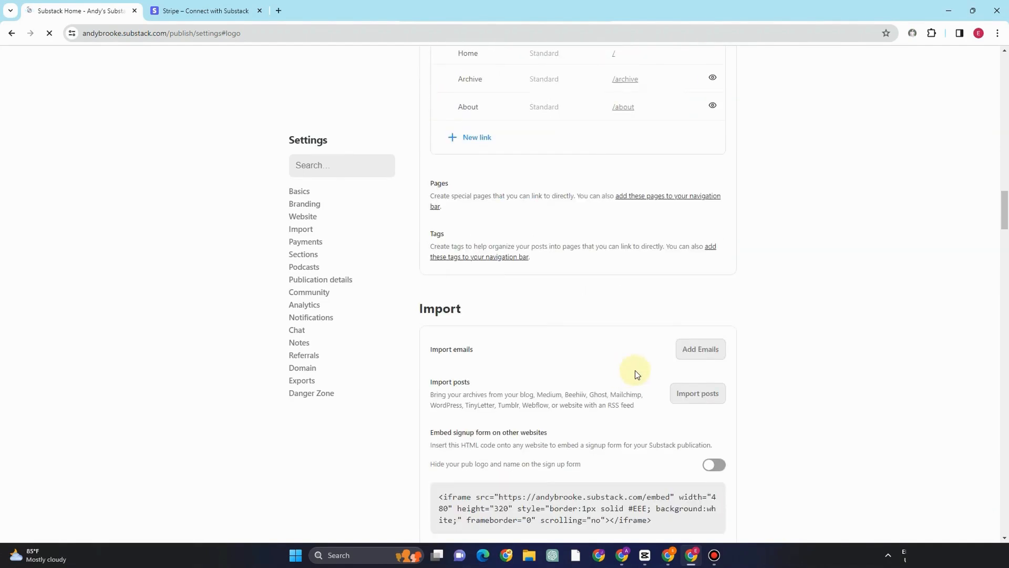
{"action": "scroll", "coordinate": [463, 286], "scroll_direction": "down", "scroll_amount": 8}
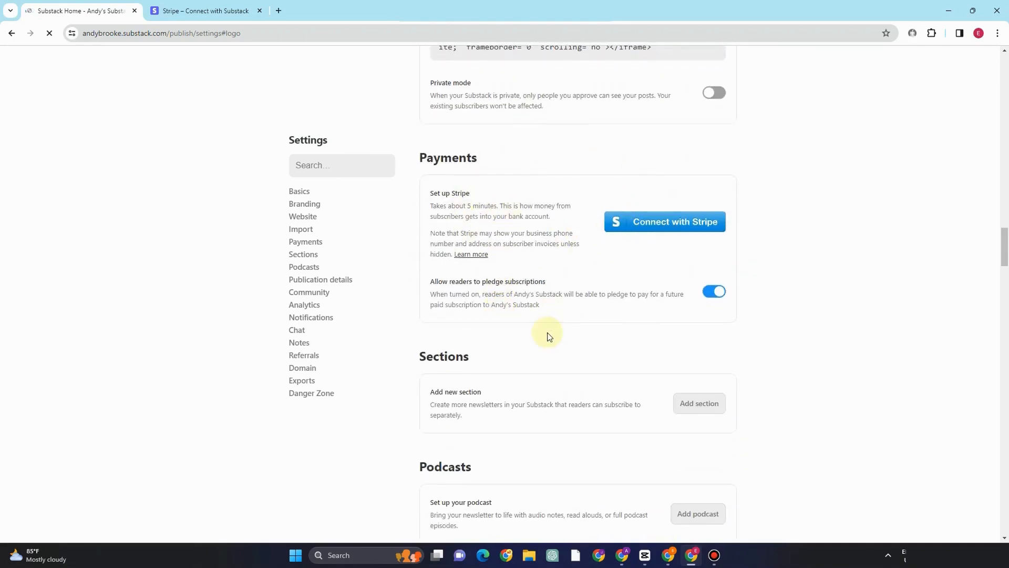
{"action": "scroll", "coordinate": [526, 334], "scroll_direction": "down", "scroll_amount": 1}
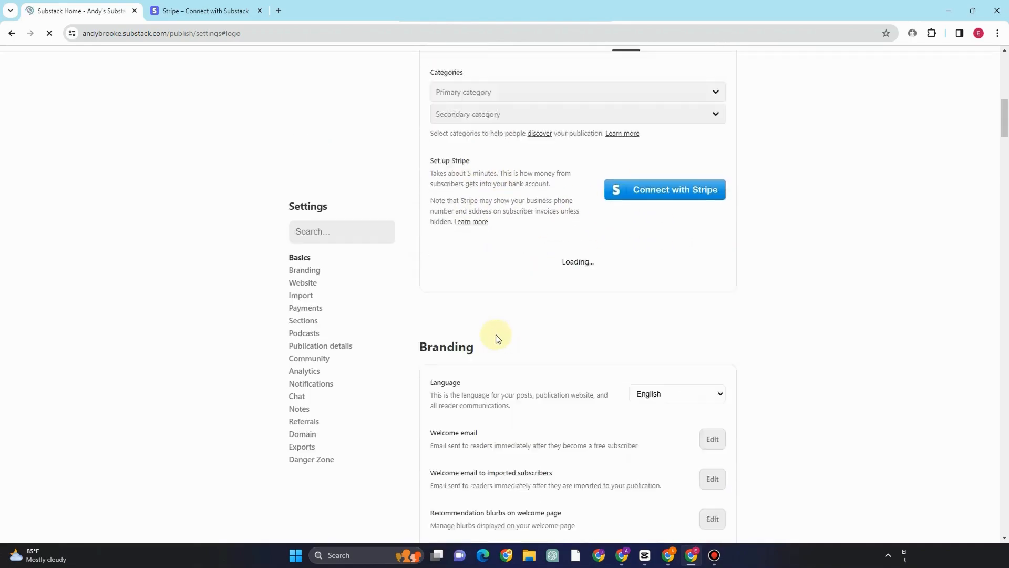
{"action": "scroll", "coordinate": [524, 375], "scroll_direction": "down", "scroll_amount": 20}
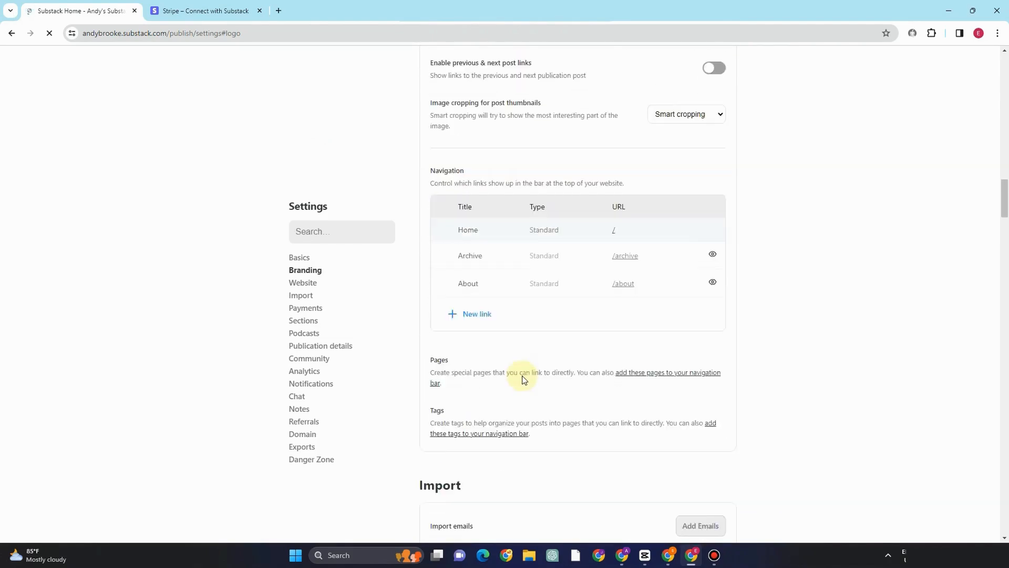
{"action": "scroll", "coordinate": [535, 369], "scroll_direction": "down", "scroll_amount": 11}
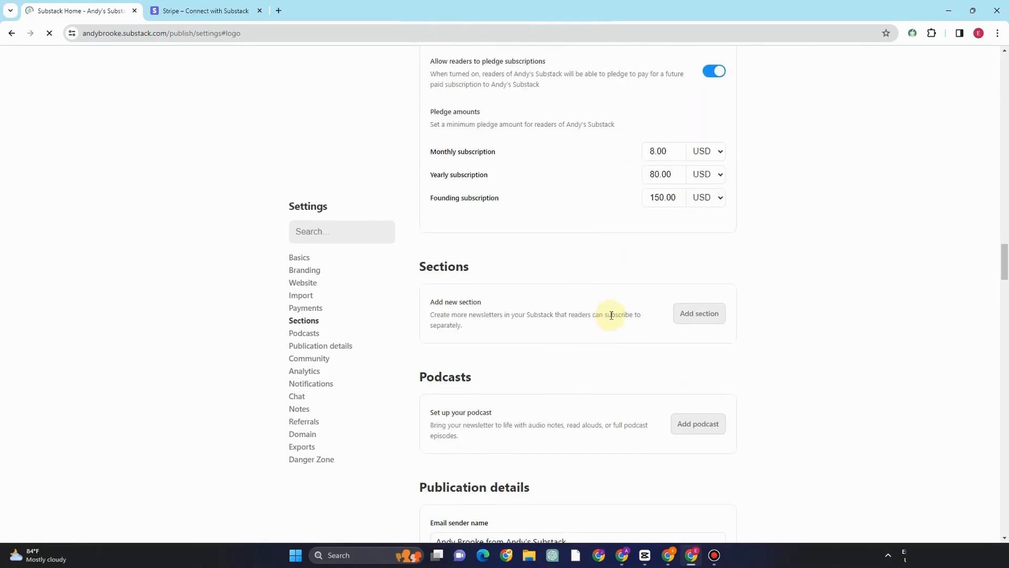
{"action": "scroll", "coordinate": [737, 382], "scroll_direction": "down", "scroll_amount": 18}
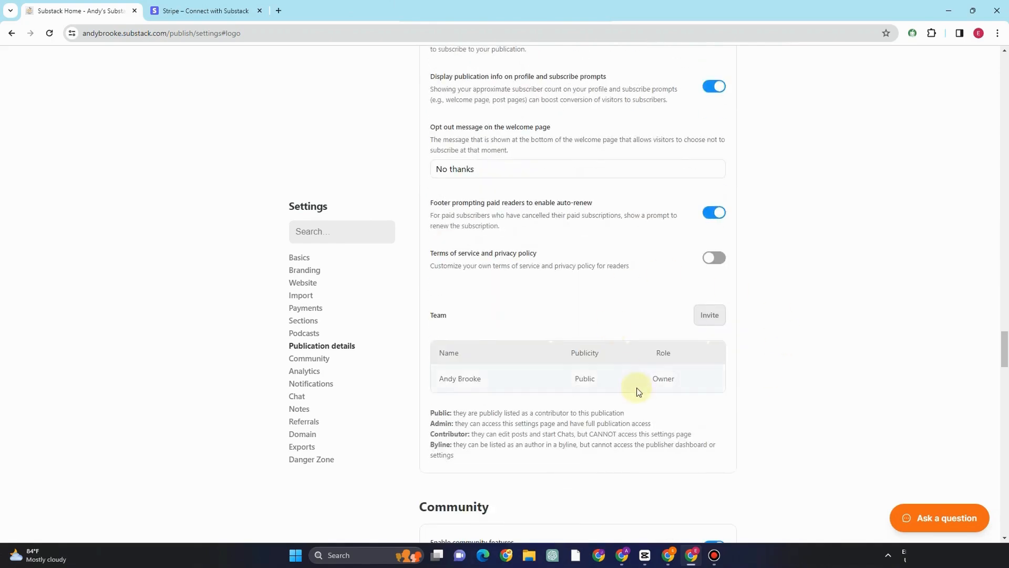
{"action": "scroll", "coordinate": [650, 410], "scroll_direction": "down", "scroll_amount": 15}
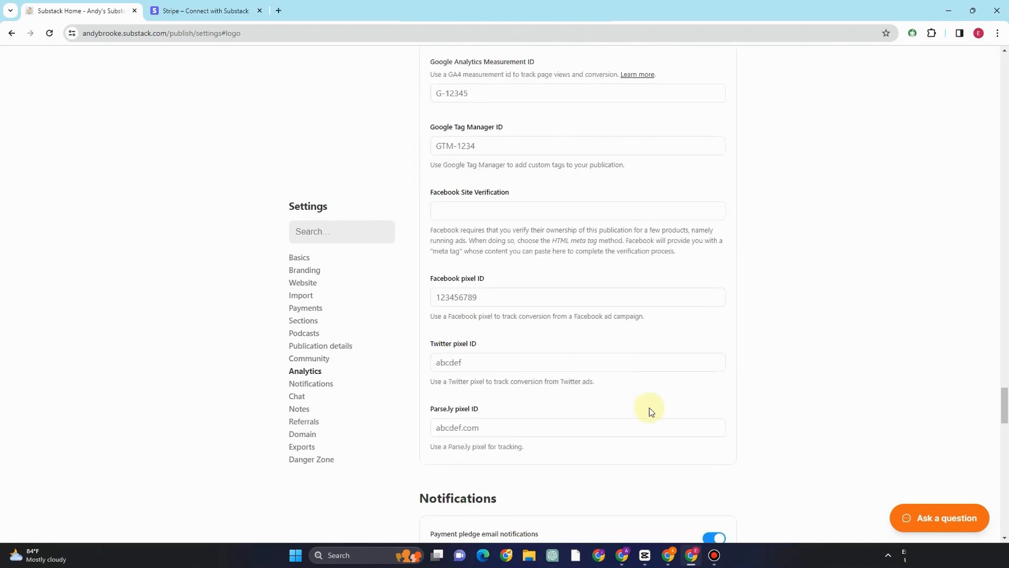
{"action": "scroll", "coordinate": [649, 416], "scroll_direction": "down", "scroll_amount": 3}
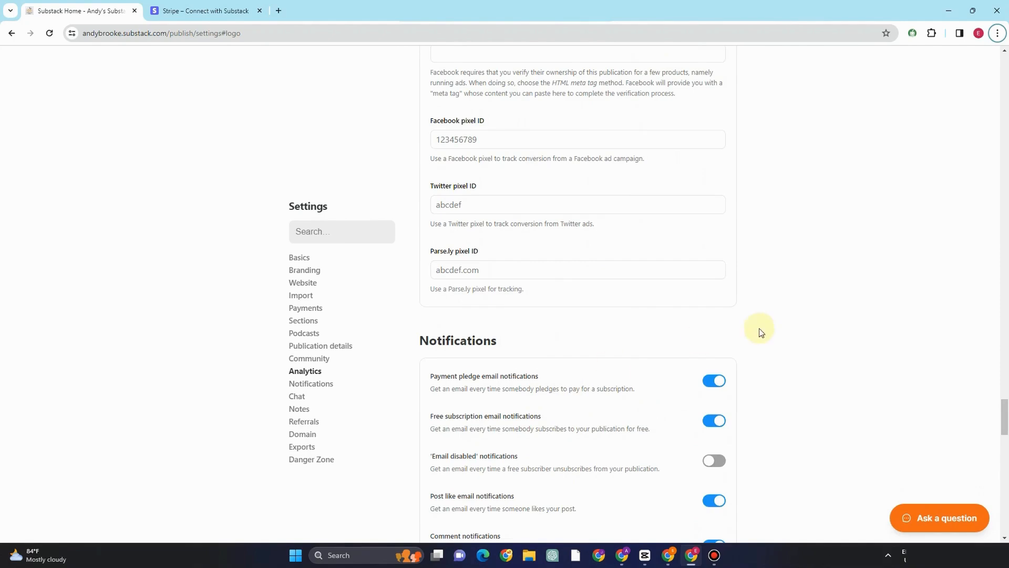
{"action": "scroll", "coordinate": [599, 367], "scroll_direction": "down", "scroll_amount": 12}
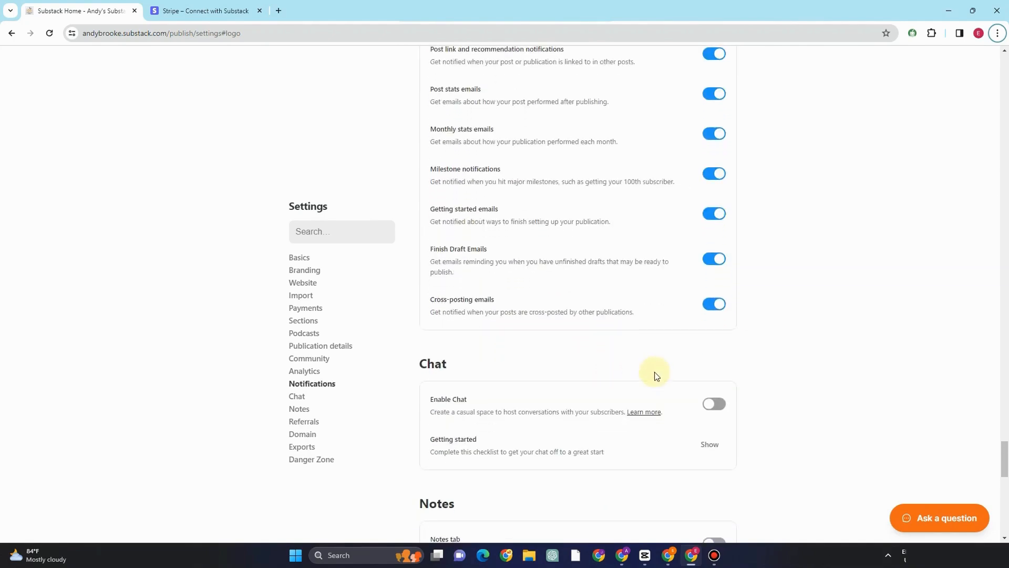
{"action": "scroll", "coordinate": [657, 376], "scroll_direction": "down", "scroll_amount": 1}
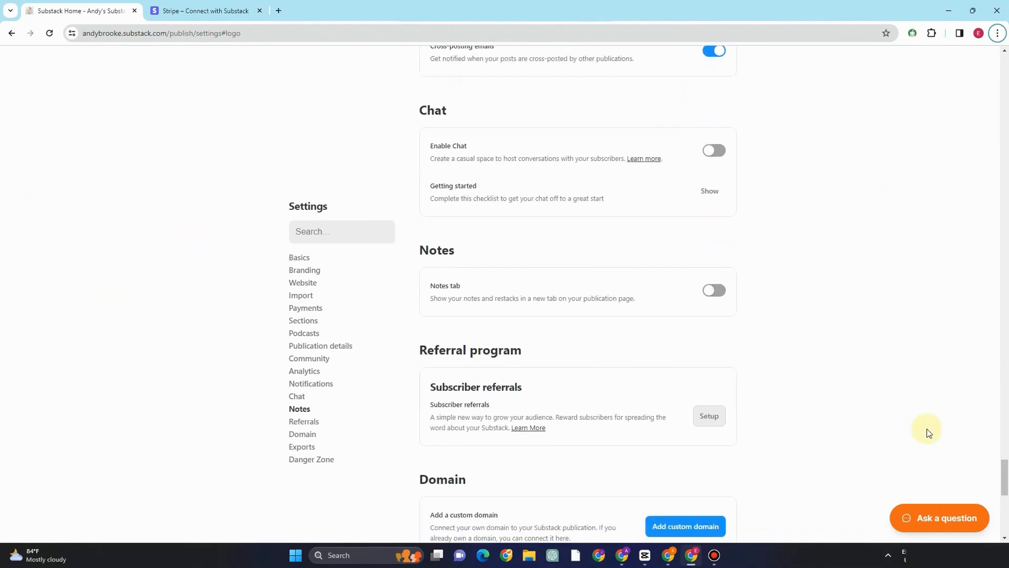
- Return to the branding settings and review the logo, wordmark, cover photo, and email reply options, plus the website navigation, pages, and tags
{"action": "left_click_drag", "start_coordinate": [1004, 476], "coordinate": [1004, 163]}
{"action": "scroll", "coordinate": [752, 508], "scroll_direction": "down", "scroll_amount": 4}
{"action": "scroll", "coordinate": [757, 510], "scroll_direction": "up", "scroll_amount": 5}
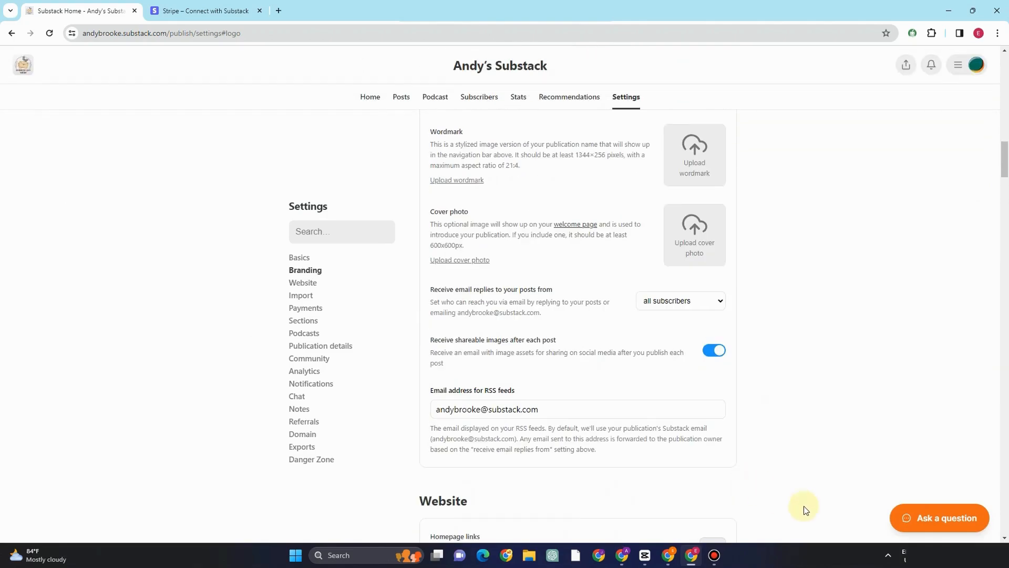
{"action": "scroll", "coordinate": [813, 473], "scroll_direction": "up", "scroll_amount": 5}
{"action": "scroll", "coordinate": [736, 415], "scroll_direction": "down", "scroll_amount": 5}
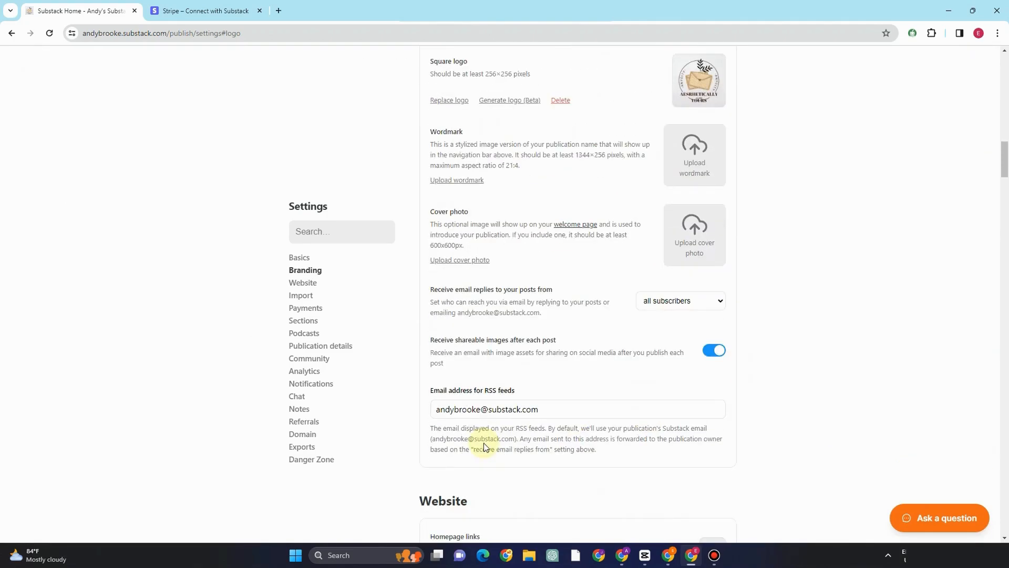
{"action": "scroll", "coordinate": [488, 447], "scroll_direction": "down", "scroll_amount": 12}
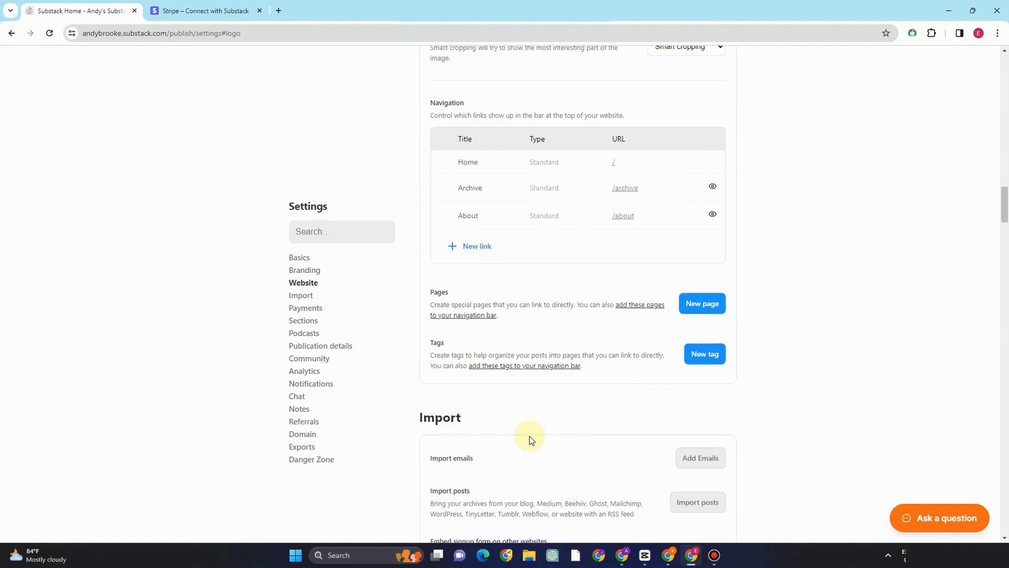
- Examine the import settings and private mode's confirmation, and cancel the switch to private mode
{"action": "scroll", "coordinate": [530, 437], "scroll_direction": "down", "scroll_amount": 5}
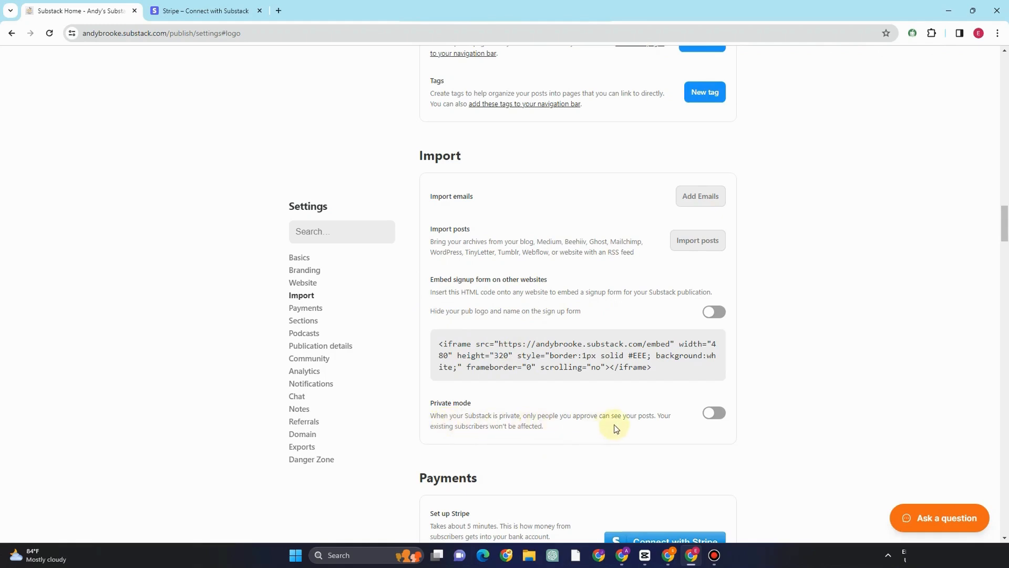
{"action": "left_click", "coordinate": [714, 414]}
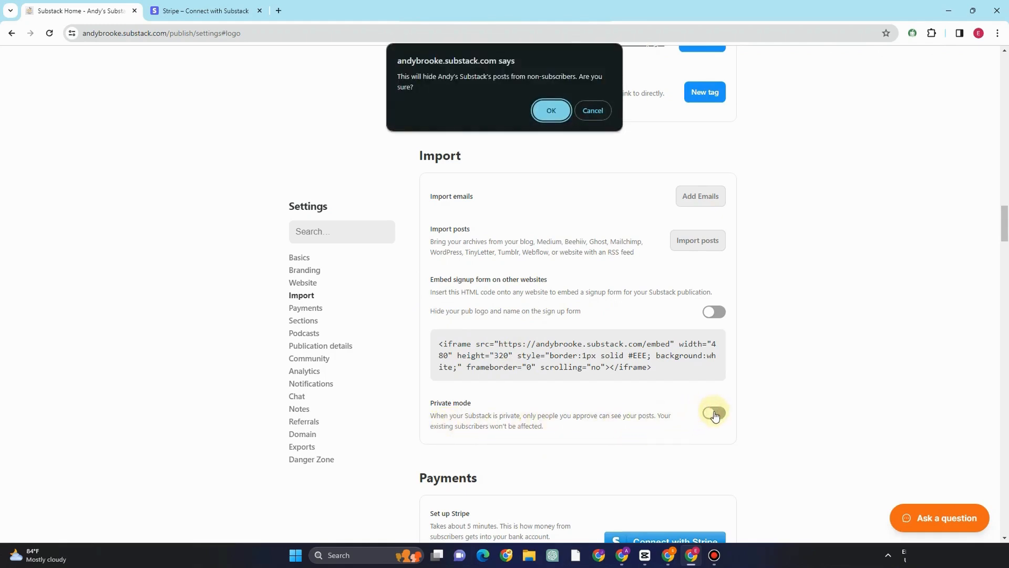
{"action": "left_click", "coordinate": [594, 109]}
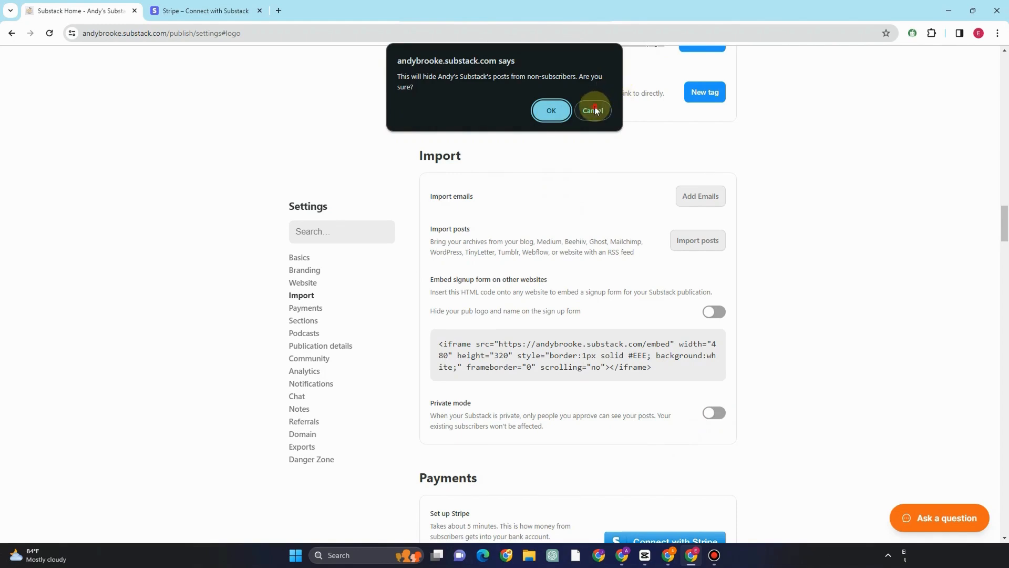
- Set the minimum pledge amounts to 5.00 for the monthly subscription and 50.00 for the yearly subscription
{"action": "scroll", "coordinate": [544, 387], "scroll_direction": "down", "scroll_amount": 5}
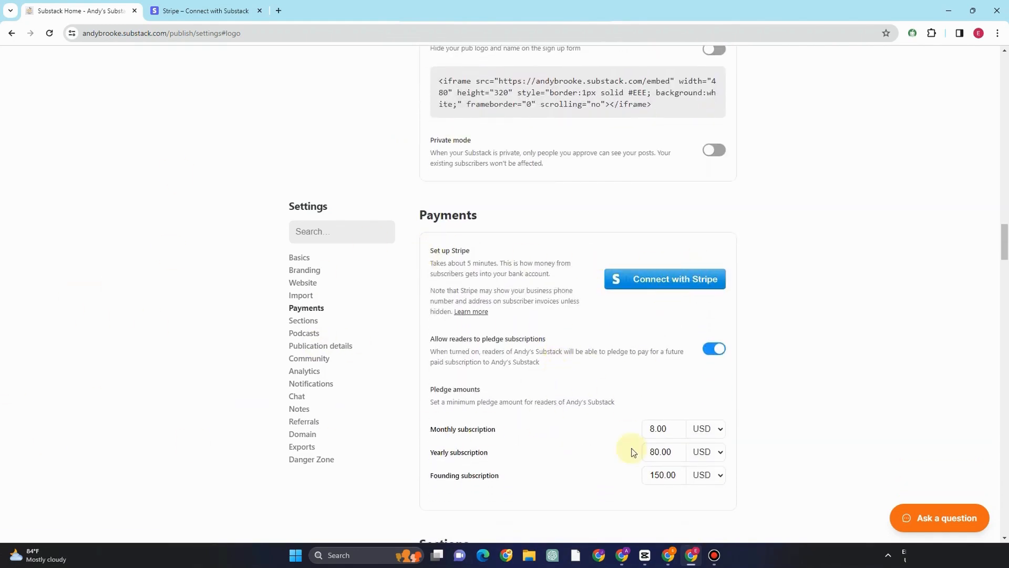
{"action": "left_click", "coordinate": [658, 431]}
{"action": "key", "text": "BackSpace"}
{"action": "key", "text": "Delete"}
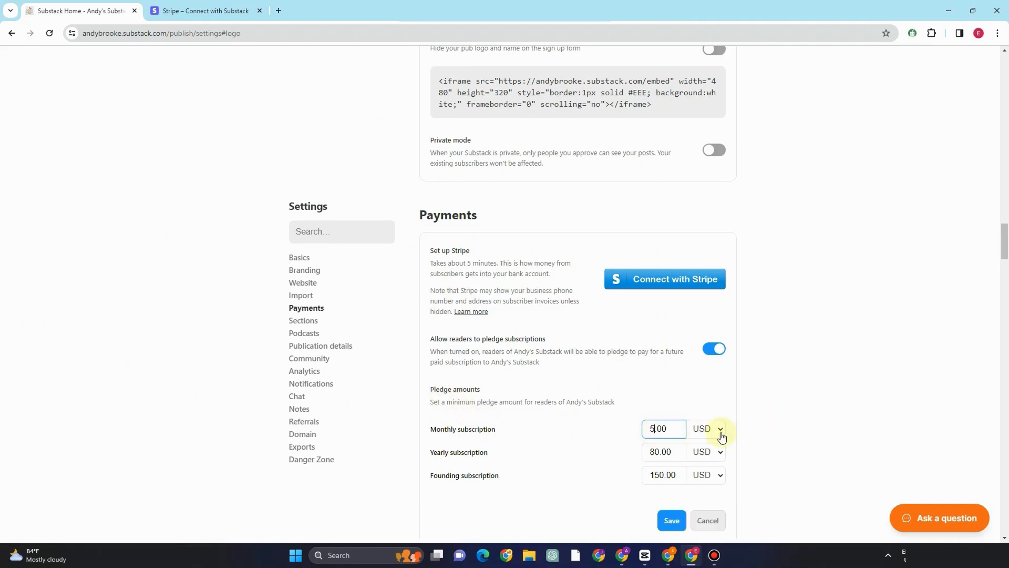
{"action": "left_click", "coordinate": [661, 454]}
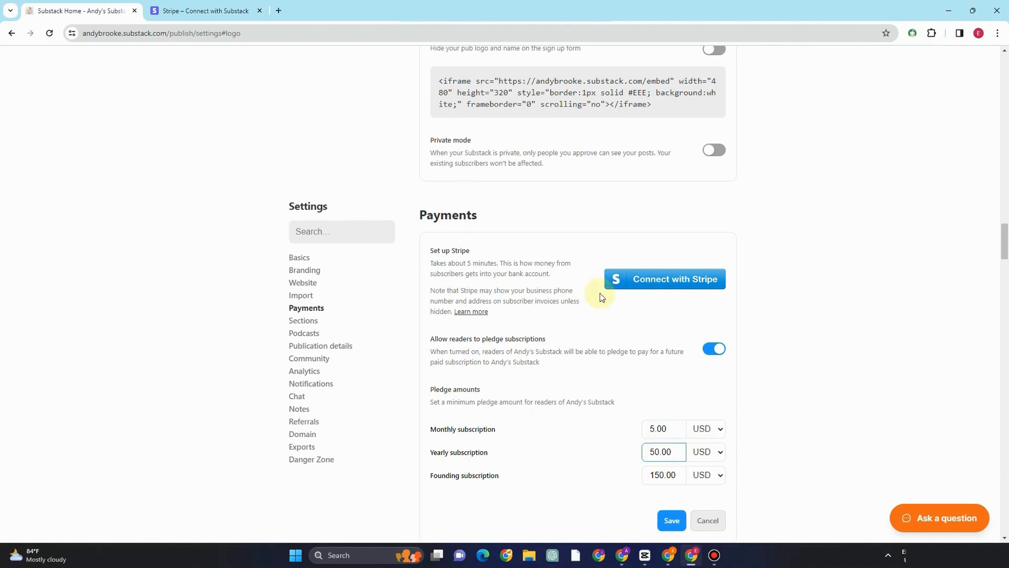
- Look at the currency choices for the monthly pledge, keep USD, and save the pledge amounts
{"action": "scroll", "coordinate": [663, 463], "scroll_direction": "down", "scroll_amount": 1}
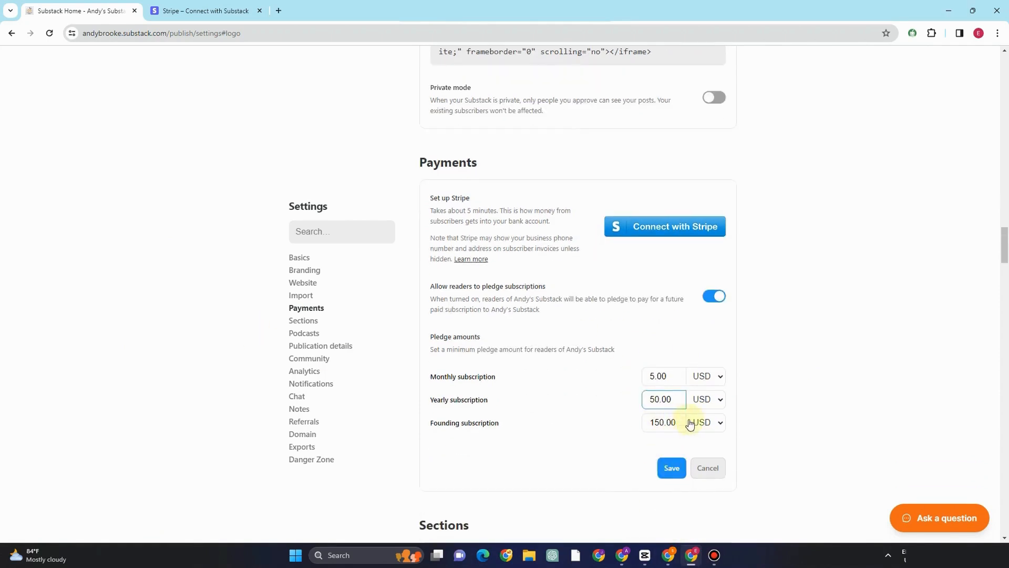
{"action": "left_click", "coordinate": [711, 386]}
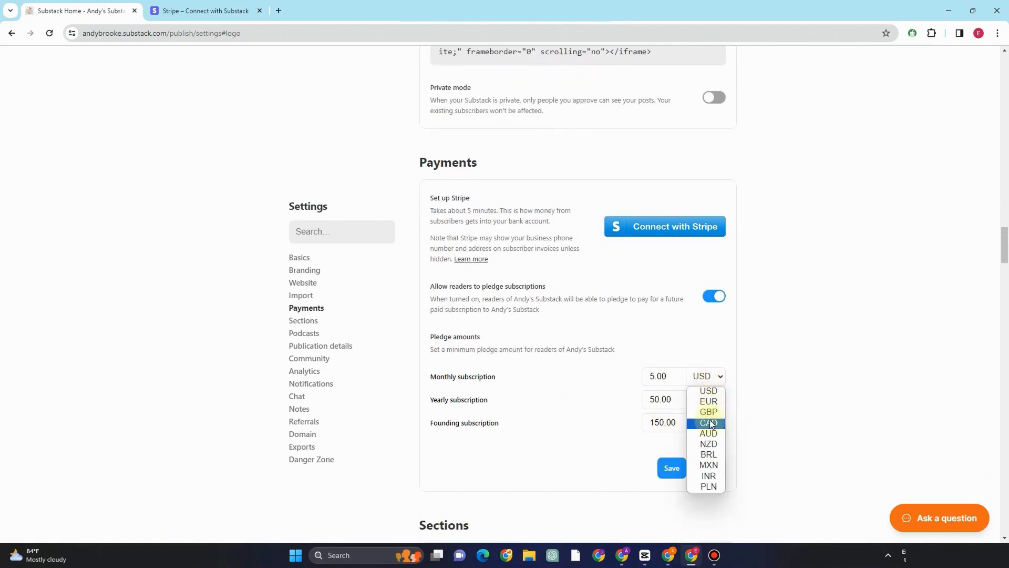
{"action": "left_click", "coordinate": [767, 422]}
{"action": "scroll", "coordinate": [742, 445], "scroll_direction": "down", "scroll_amount": 2}
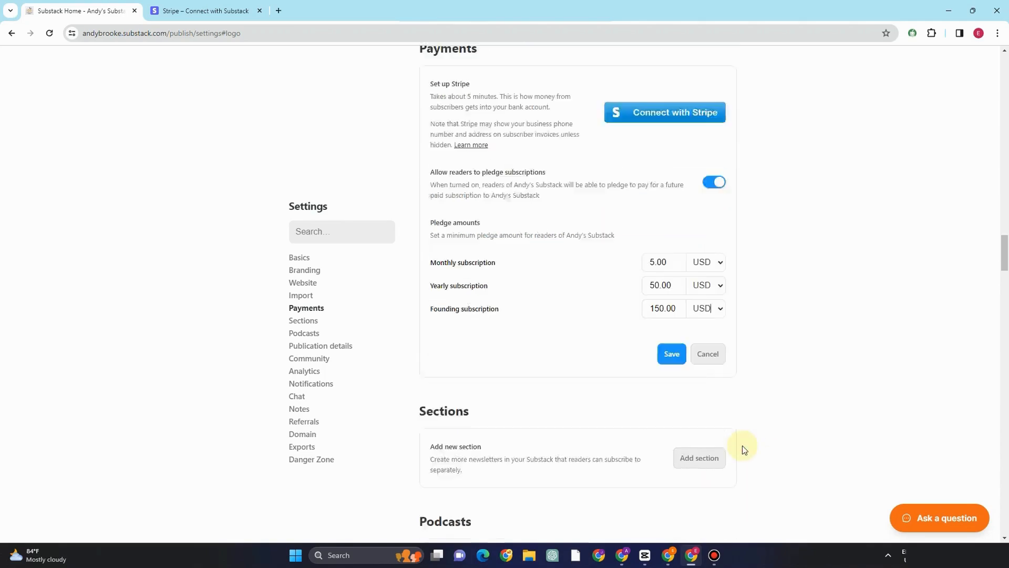
{"action": "left_click", "coordinate": [672, 311]}
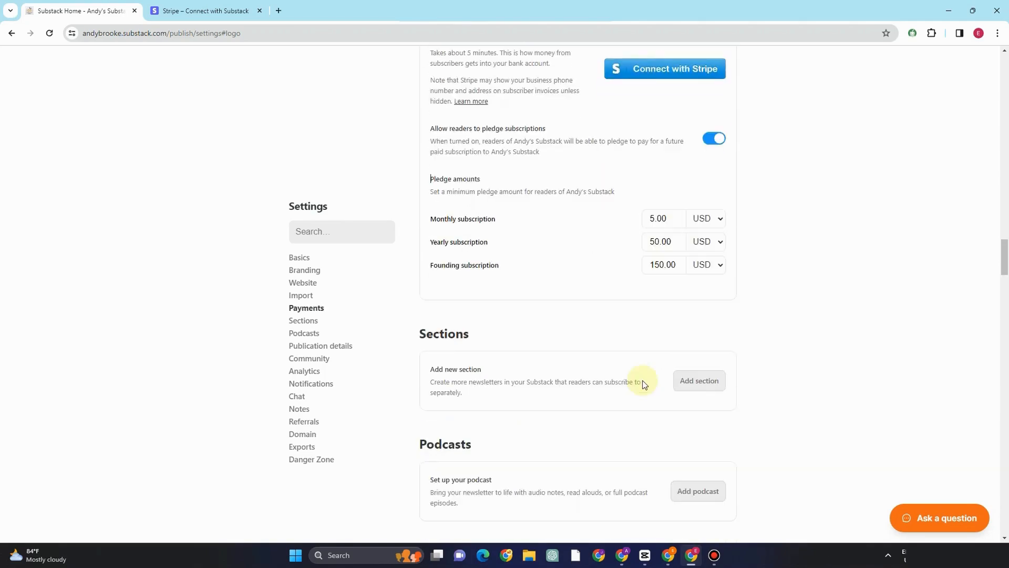
{"action": "scroll", "coordinate": [596, 388], "scroll_direction": "down", "scroll_amount": 2}
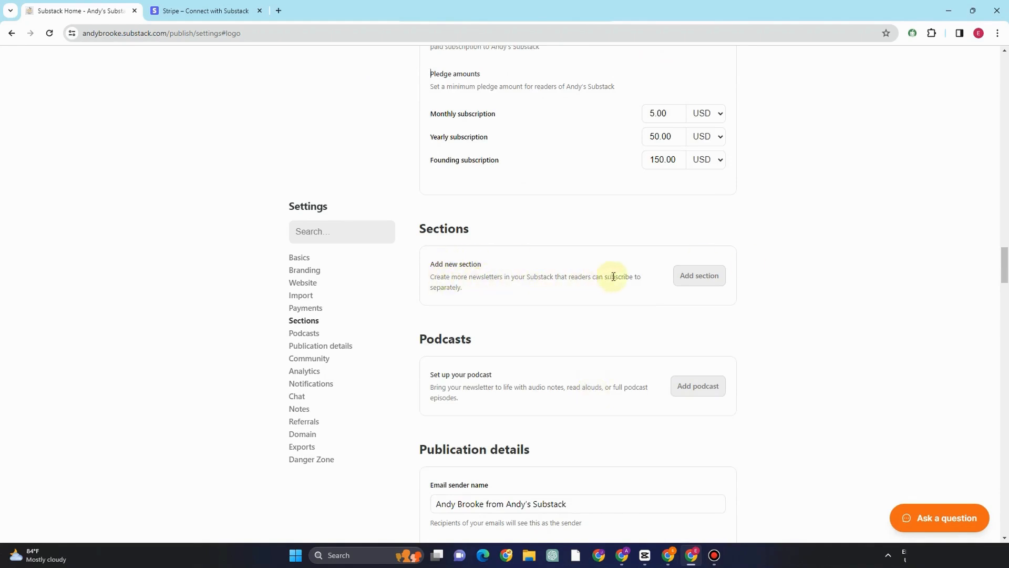
- Open the new section form, examine its title, logo, podcast, and subscriber options, and leave it without creating a section
{"action": "left_click", "coordinate": [698, 275]}
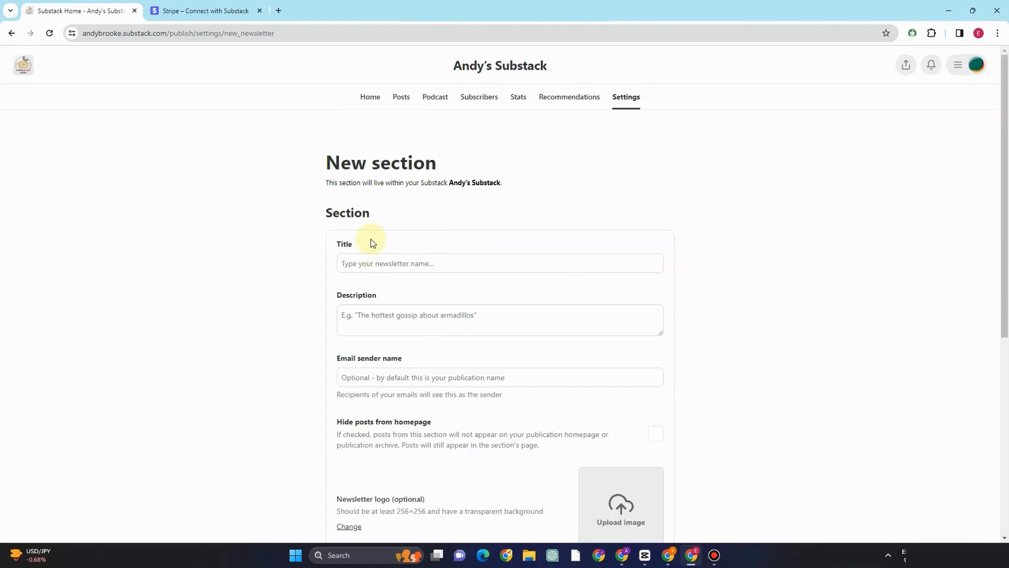
{"action": "scroll", "coordinate": [365, 251], "scroll_direction": "down", "scroll_amount": 7}
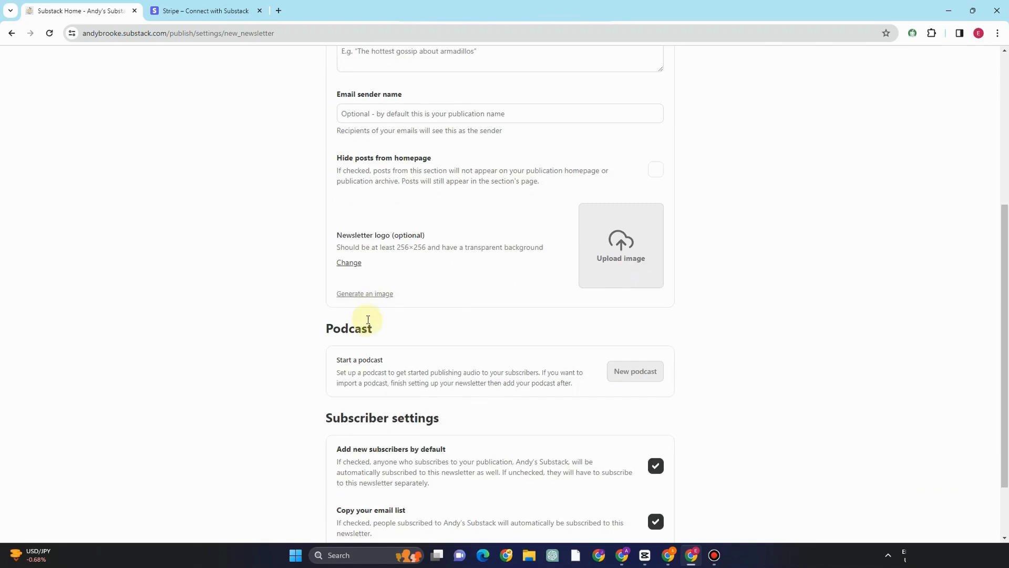
{"action": "left_click", "coordinate": [593, 490]}
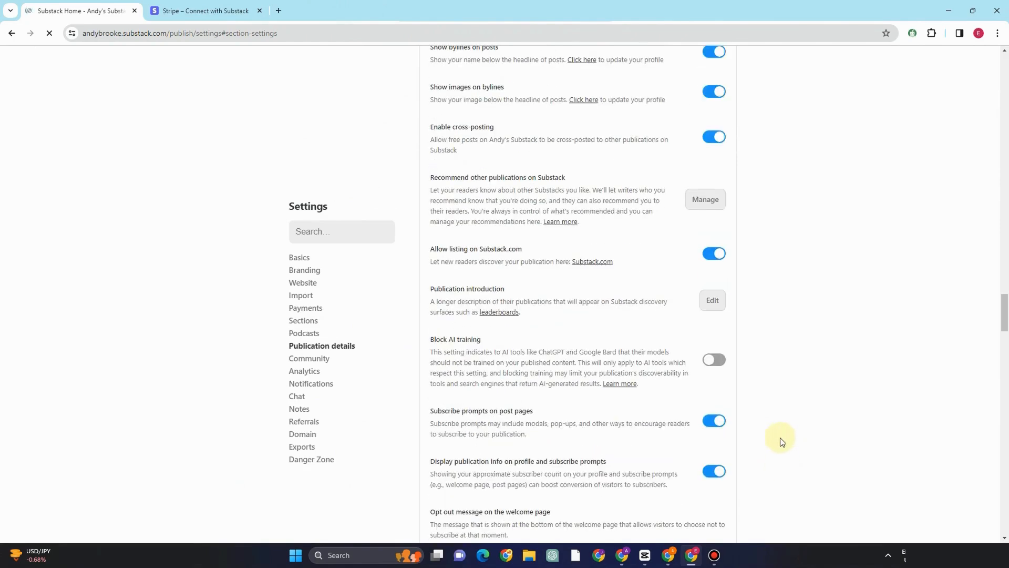
- Open the podcast setup from the settings, look at the audience list choice, and close it without continuing
{"action": "scroll", "coordinate": [752, 415], "scroll_direction": "down", "scroll_amount": 5}
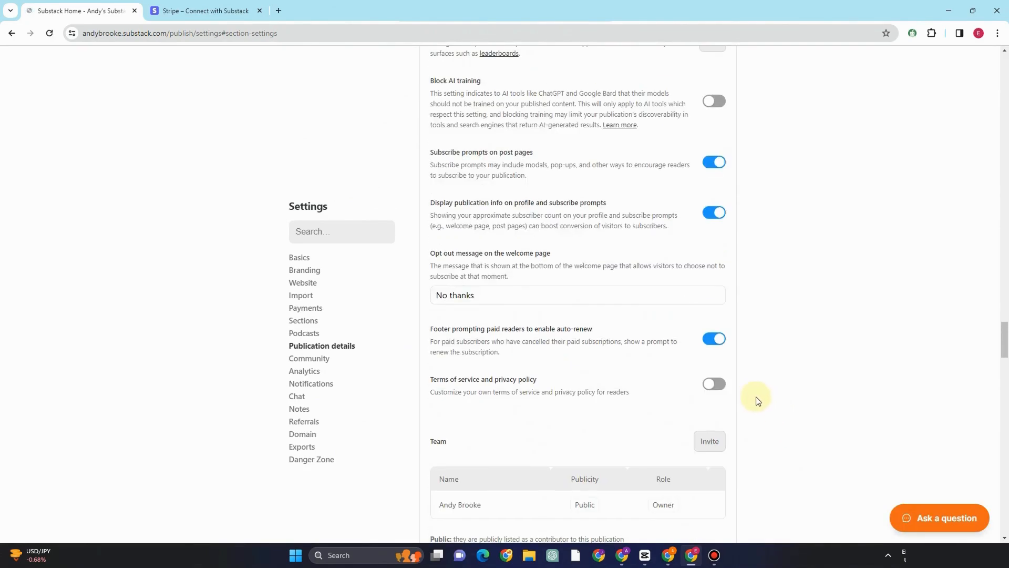
{"action": "scroll", "coordinate": [762, 402], "scroll_direction": "down", "scroll_amount": 4}
{"action": "scroll", "coordinate": [767, 405], "scroll_direction": "up", "scroll_amount": 8}
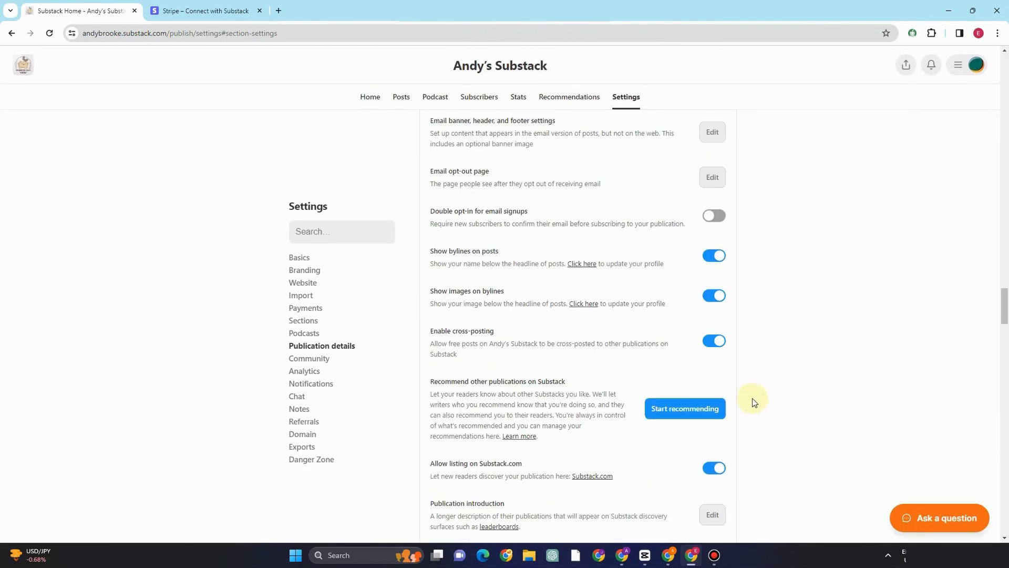
{"action": "scroll", "coordinate": [804, 363], "scroll_direction": "up", "scroll_amount": 1}
{"action": "scroll", "coordinate": [818, 371], "scroll_direction": "up", "scroll_amount": 10}
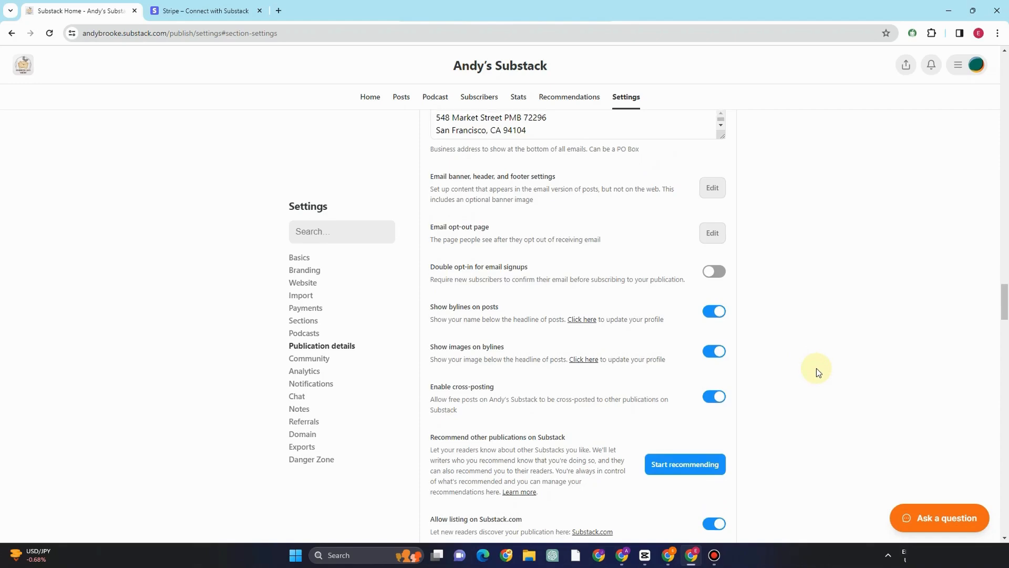
{"action": "scroll", "coordinate": [817, 372], "scroll_direction": "down", "scroll_amount": 4}
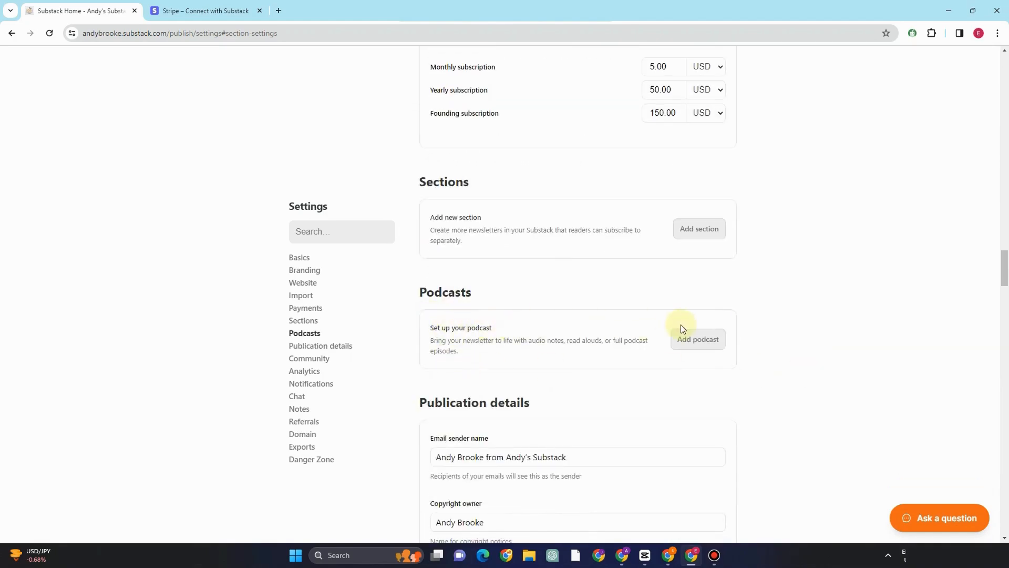
{"action": "left_click", "coordinate": [679, 344]}
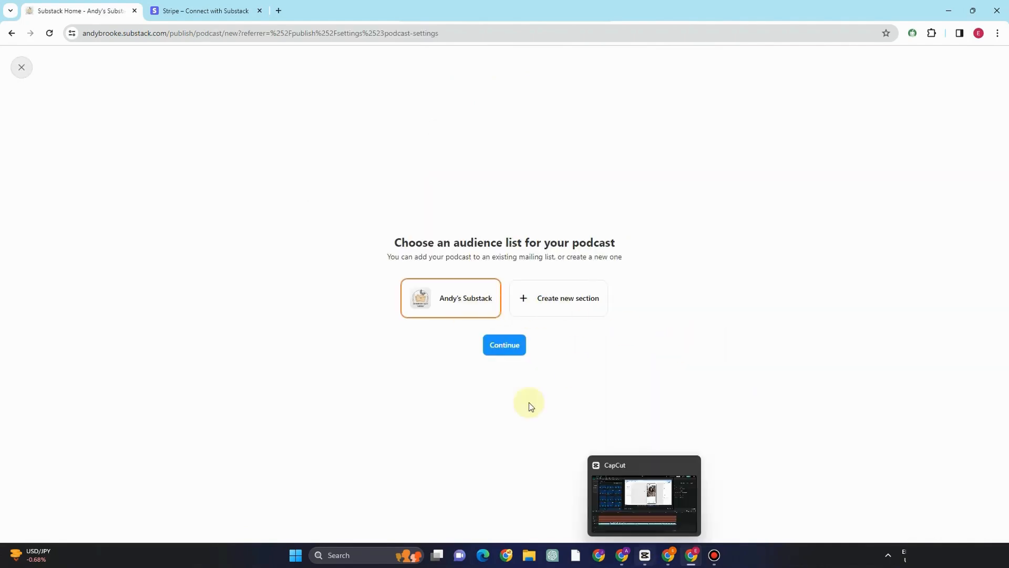
{"action": "left_click", "coordinate": [23, 70]}
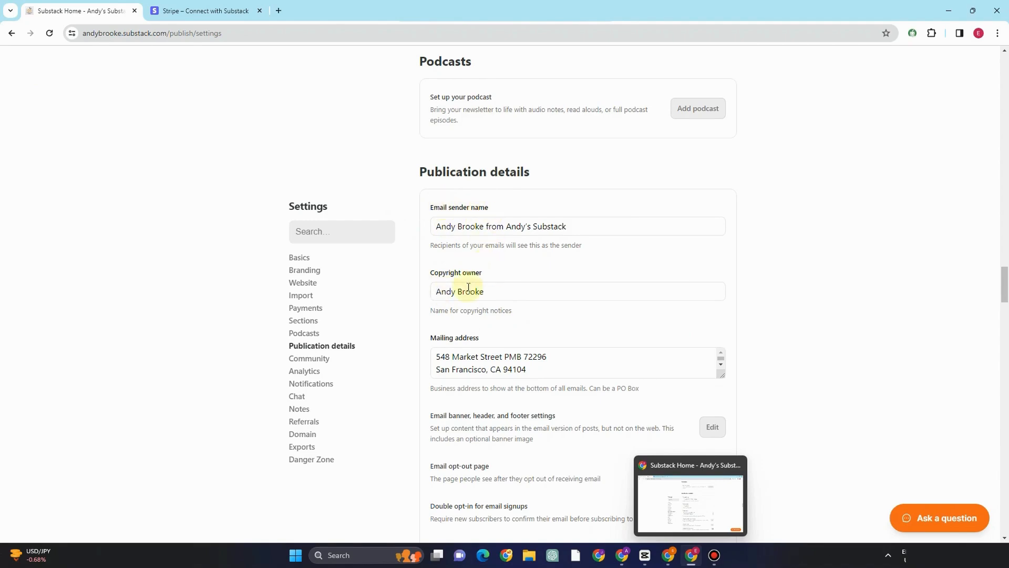
- Review the publication details settings, from the email sender name and mailing address to the welcome page opt-out message and privacy policy
{"action": "scroll", "coordinate": [516, 338], "scroll_direction": "down", "scroll_amount": 2}
{"action": "scroll", "coordinate": [545, 300], "scroll_direction": "down", "scroll_amount": 1}
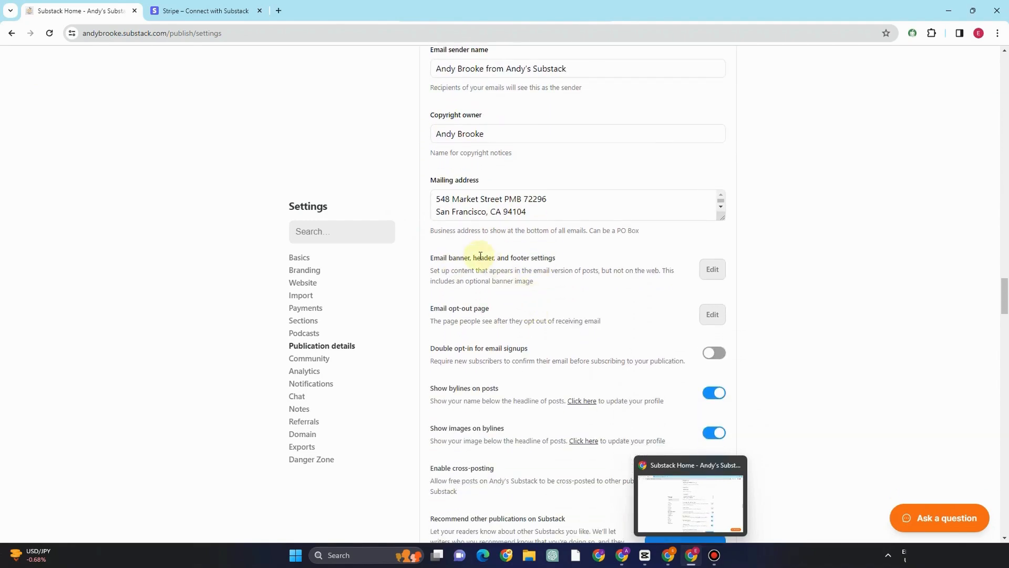
{"action": "scroll", "coordinate": [523, 331], "scroll_direction": "down", "scroll_amount": 3}
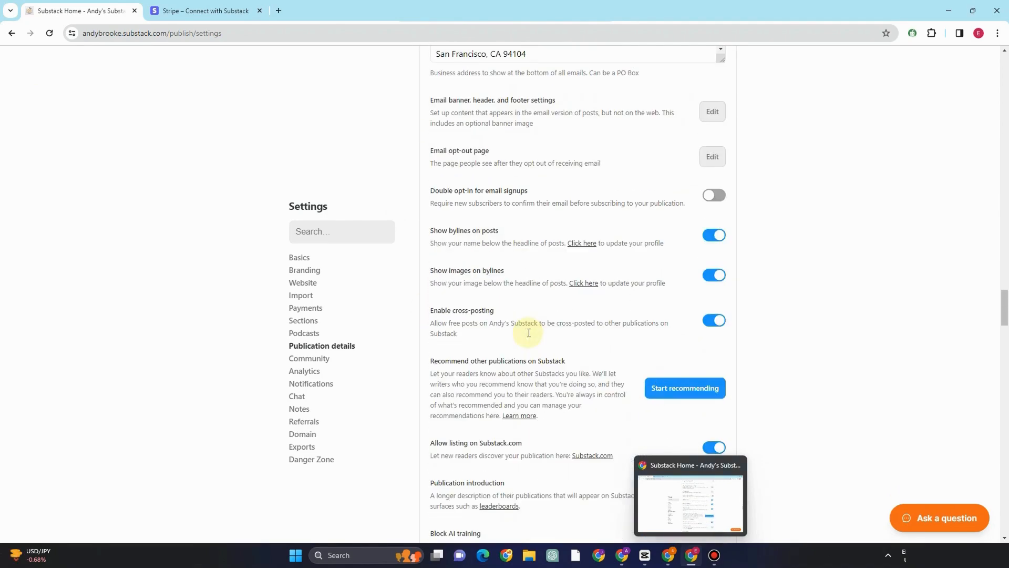
{"action": "scroll", "coordinate": [526, 337], "scroll_direction": "down", "scroll_amount": 3}
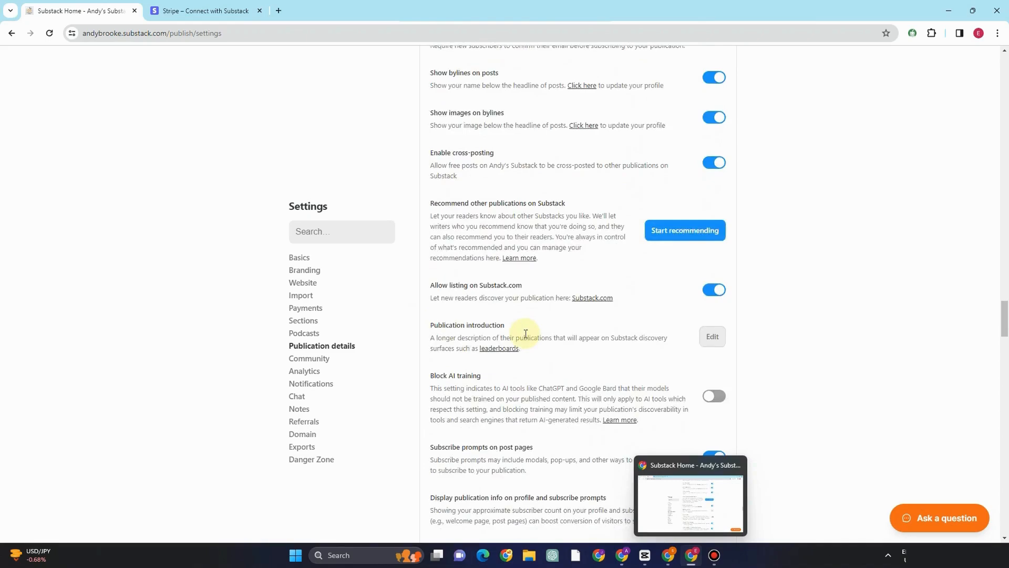
{"action": "scroll", "coordinate": [523, 363], "scroll_direction": "down", "scroll_amount": 1}
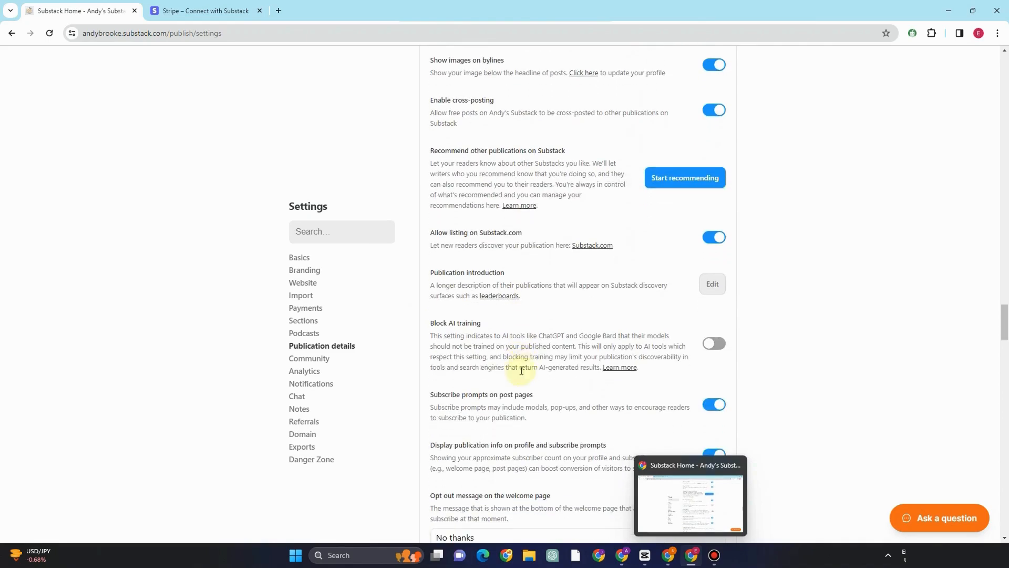
{"action": "scroll", "coordinate": [490, 370], "scroll_direction": "down", "scroll_amount": 4}
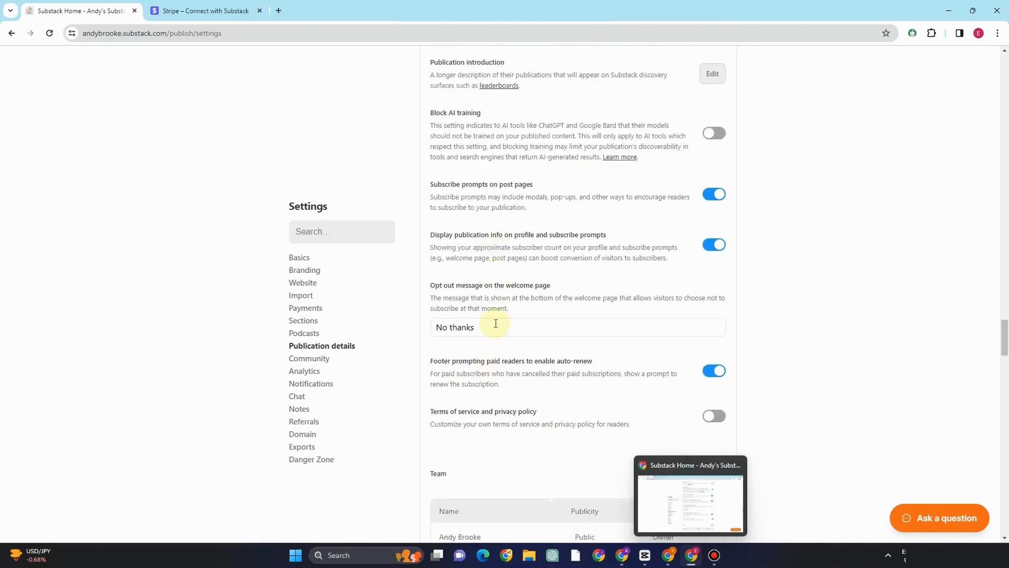
{"action": "scroll", "coordinate": [499, 343], "scroll_direction": "down", "scroll_amount": 5}
- Review the team roles and the community settings for comment sorting, bans, comment reports, and reader profiles
{"action": "scroll", "coordinate": [498, 292], "scroll_direction": "down", "scroll_amount": 4}
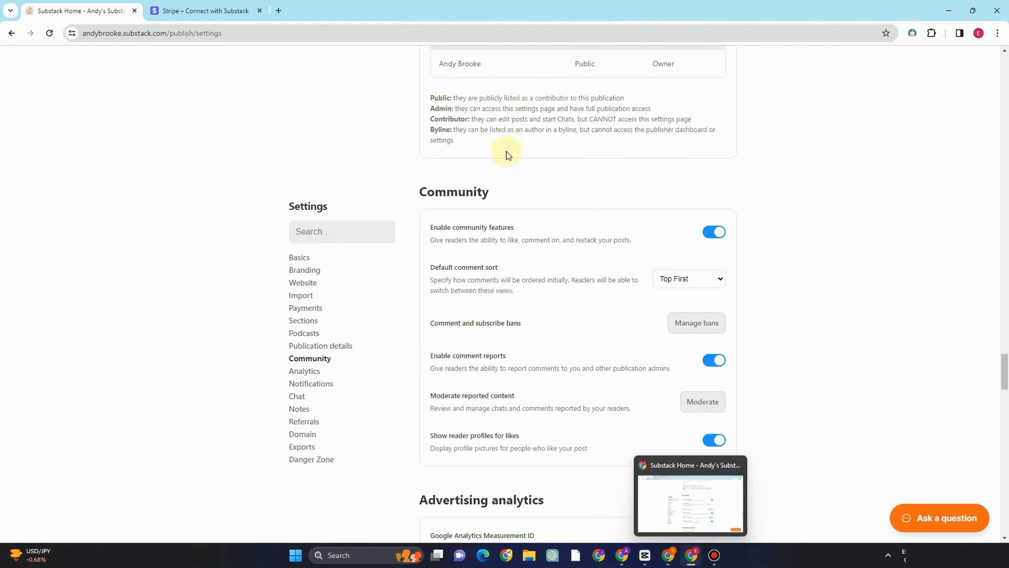
{"action": "scroll", "coordinate": [485, 245], "scroll_direction": "down", "scroll_amount": 2}
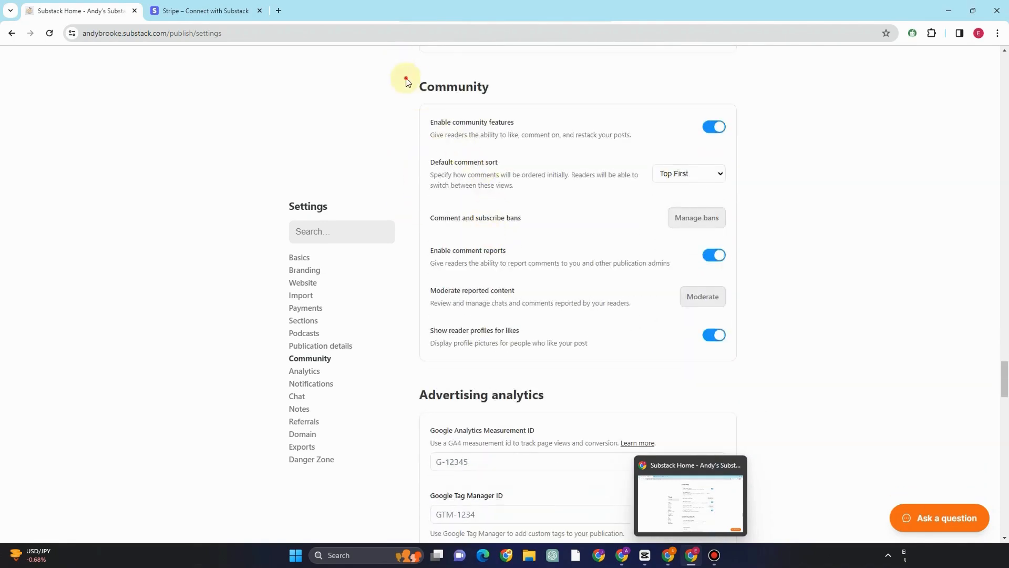
{"action": "left_click_drag", "start_coordinate": [406, 79], "coordinate": [506, 135]}
{"action": "left_click", "coordinate": [557, 205]}
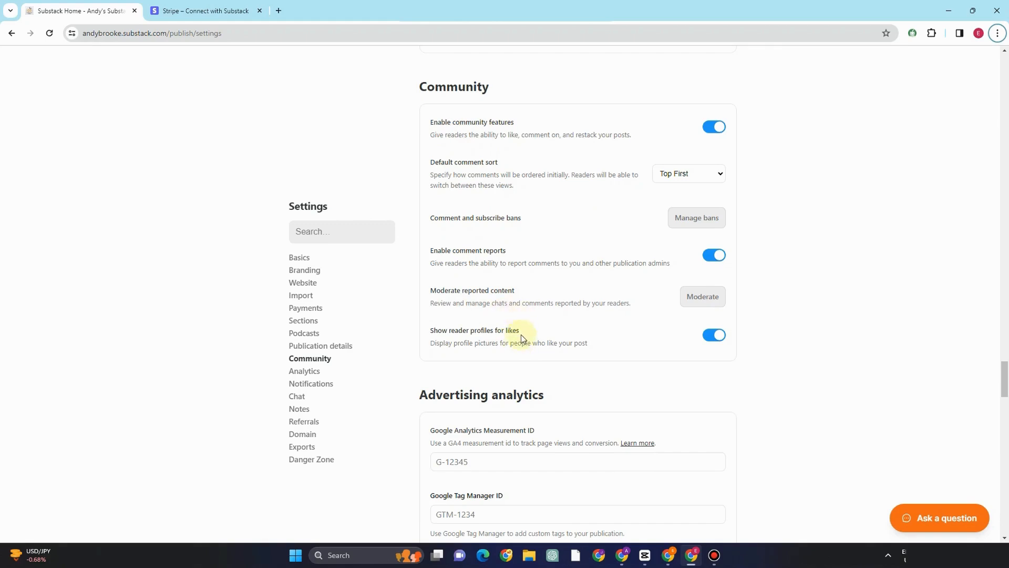
- Examine the advertising analytics fields for Google Analytics, Tag Manager, Facebook, Twitter, and Parse.ly tracking
{"action": "scroll", "coordinate": [521, 337], "scroll_direction": "down", "scroll_amount": 2}
{"action": "scroll", "coordinate": [489, 331], "scroll_direction": "down", "scroll_amount": 4}
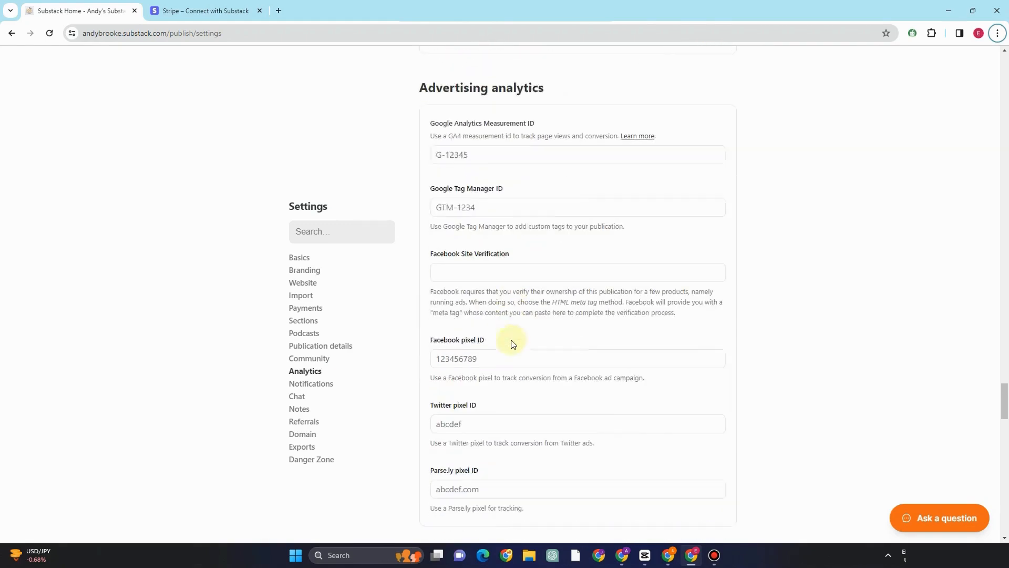
{"action": "left_click_drag", "start_coordinate": [418, 79], "coordinate": [547, 334]}
{"action": "scroll", "coordinate": [544, 294], "scroll_direction": "down", "scroll_amount": 4}
{"action": "left_click", "coordinate": [596, 173]}
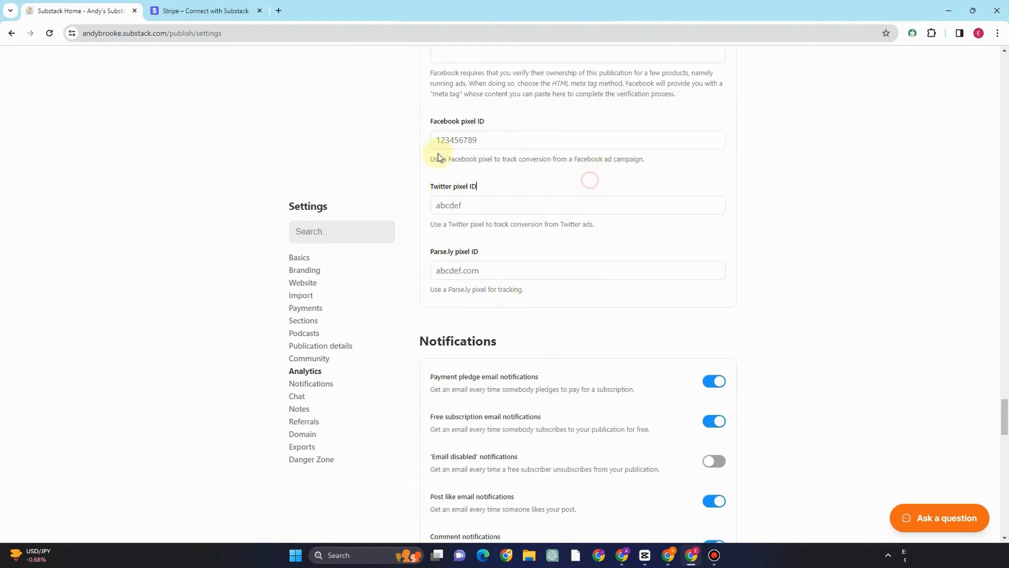
{"action": "scroll", "coordinate": [558, 259], "scroll_direction": "up", "scroll_amount": 6}
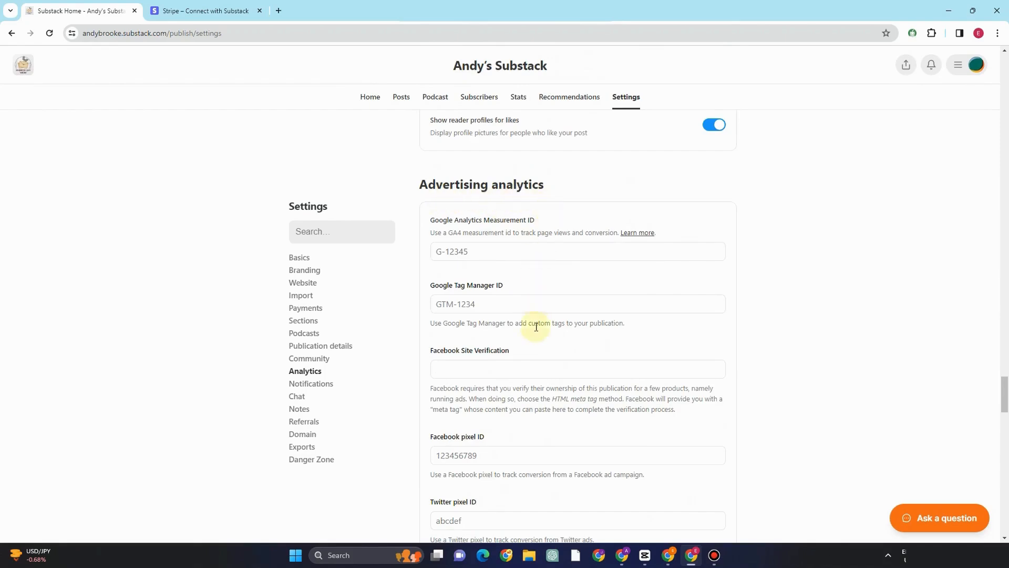
{"action": "scroll", "coordinate": [537, 356], "scroll_direction": "down", "scroll_amount": 4}
{"action": "scroll", "coordinate": [538, 358], "scroll_direction": "down", "scroll_amount": 2}
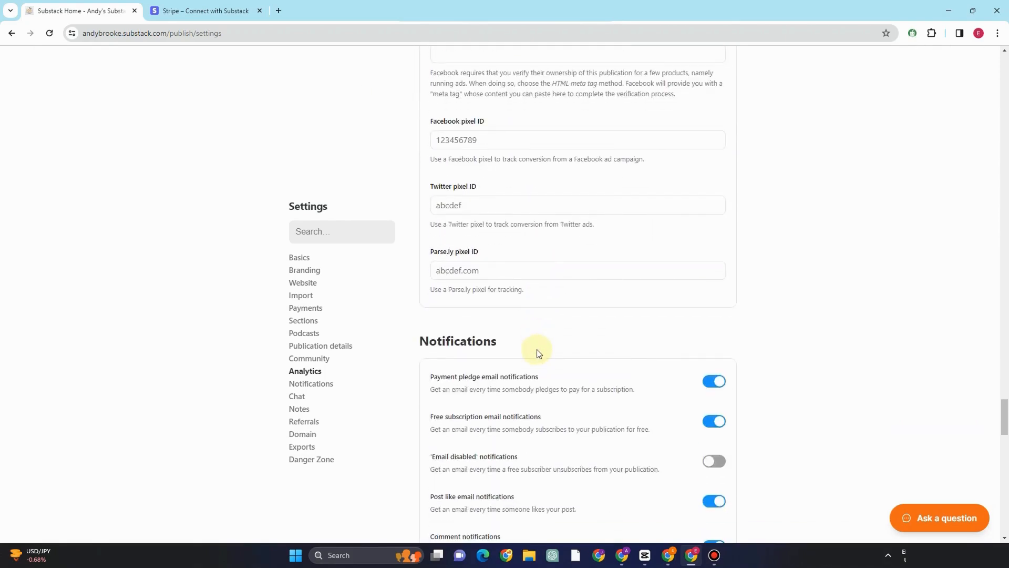
- Review the email notification settings, from payment pledges and comments to stats, milestones, and cross-posting
{"action": "scroll", "coordinate": [537, 351], "scroll_direction": "down", "scroll_amount": 5}
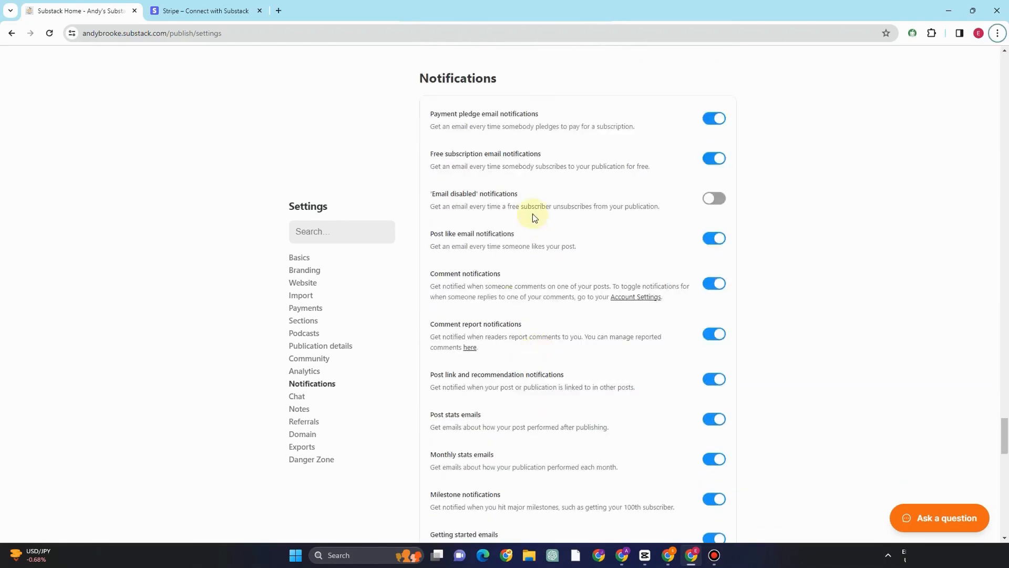
{"action": "scroll", "coordinate": [532, 213], "scroll_direction": "up", "scroll_amount": 2}
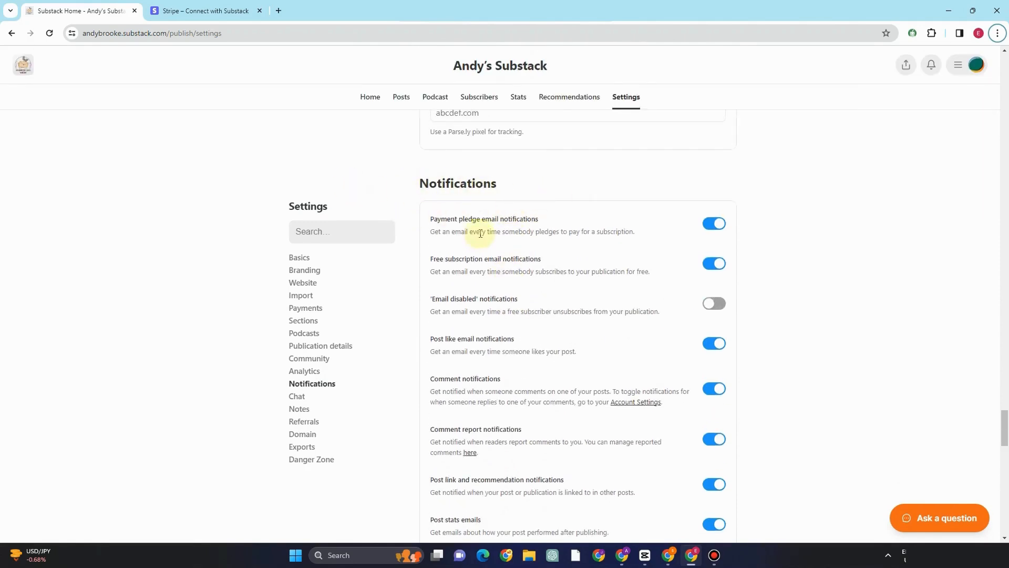
{"action": "scroll", "coordinate": [485, 263], "scroll_direction": "down", "scroll_amount": 4}
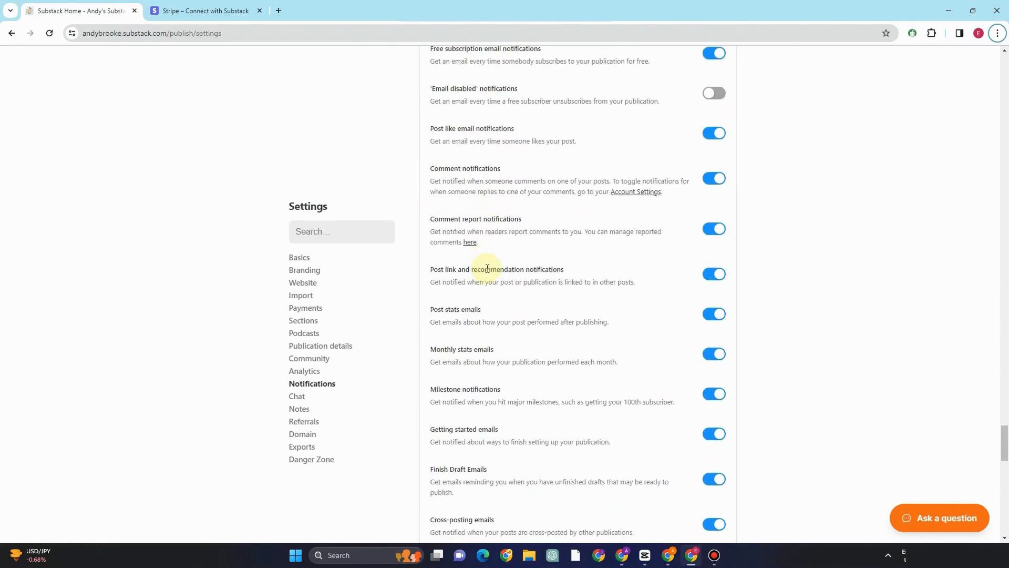
{"action": "scroll", "coordinate": [487, 268], "scroll_direction": "down", "scroll_amount": 5}
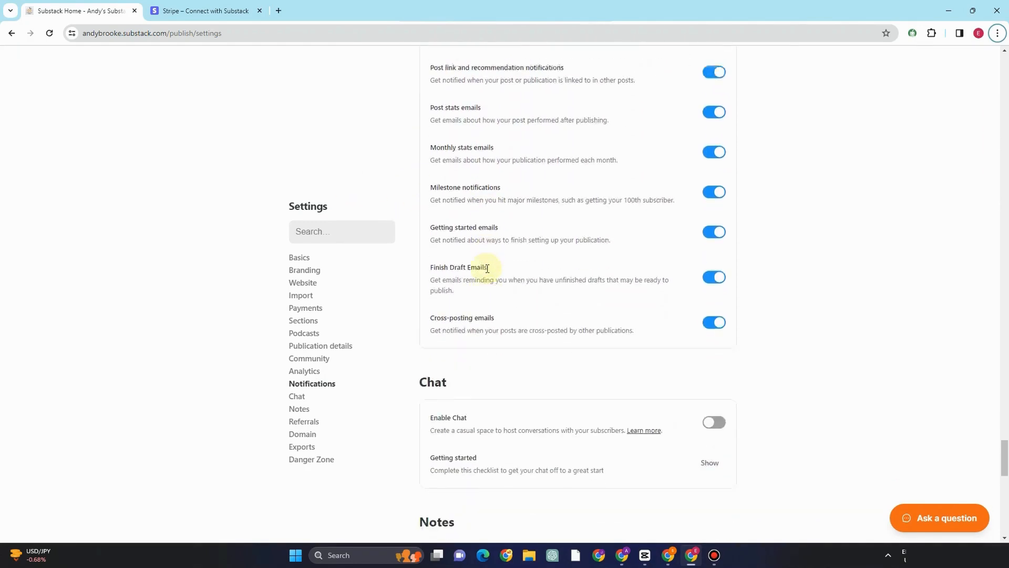
{"action": "scroll", "coordinate": [541, 151], "scroll_direction": "up", "scroll_amount": 3}
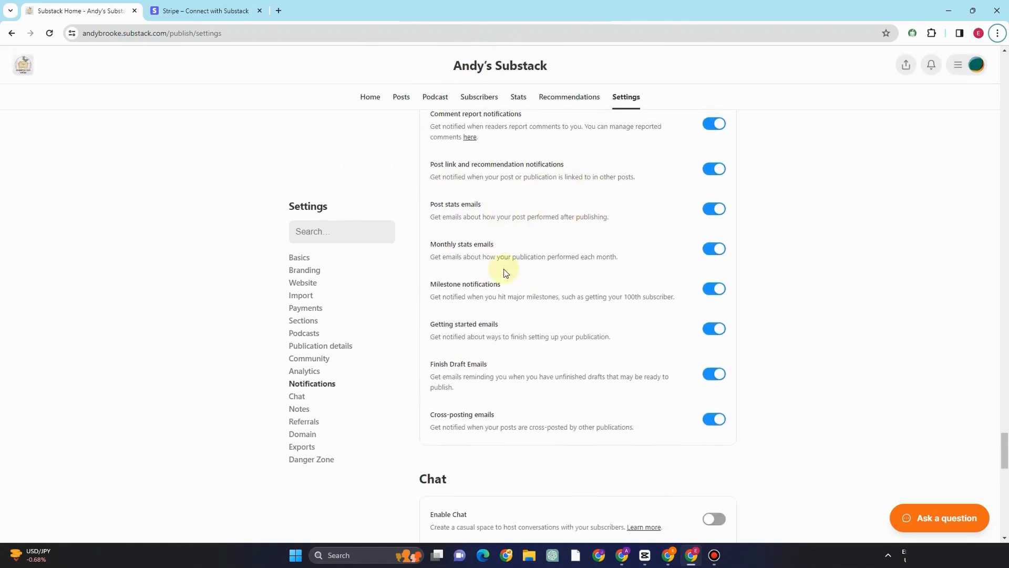
- Enable chat for the publication and turn on the Notes tab
{"action": "scroll", "coordinate": [502, 268], "scroll_direction": "down", "scroll_amount": 2}
{"action": "scroll", "coordinate": [504, 273], "scroll_direction": "down", "scroll_amount": 2}
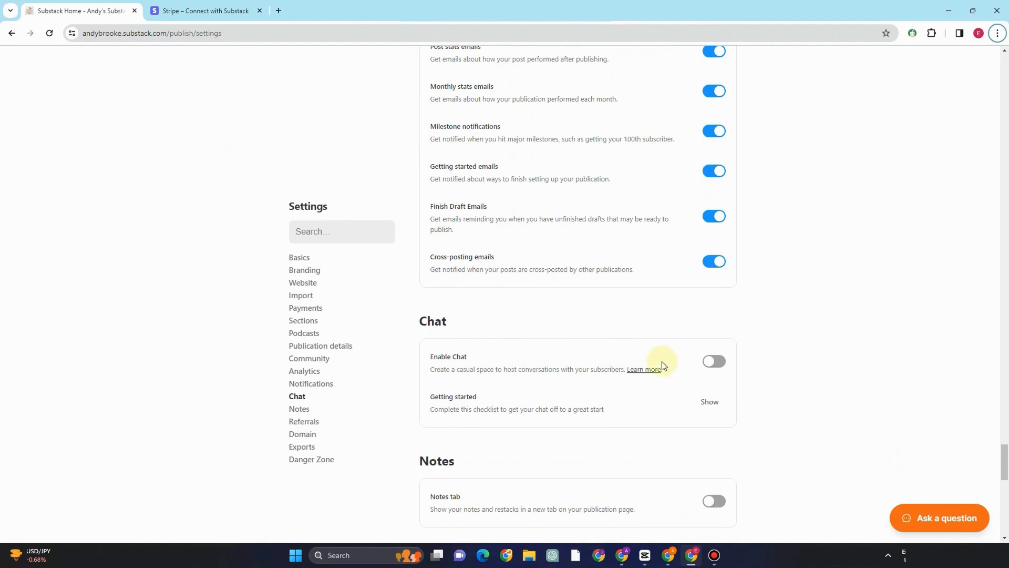
{"action": "left_click", "coordinate": [718, 362]}
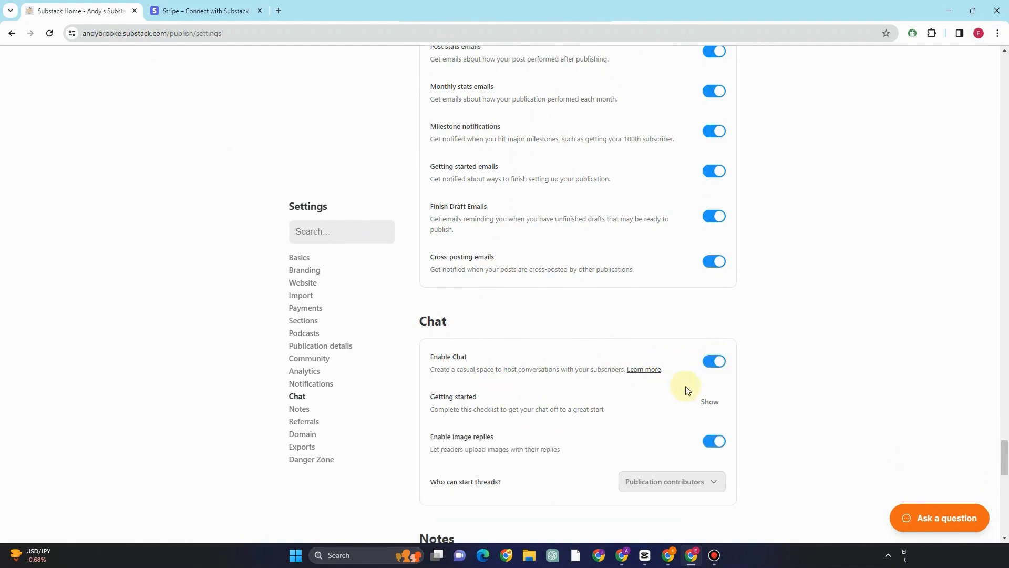
{"action": "scroll", "coordinate": [503, 413], "scroll_direction": "down", "scroll_amount": 4}
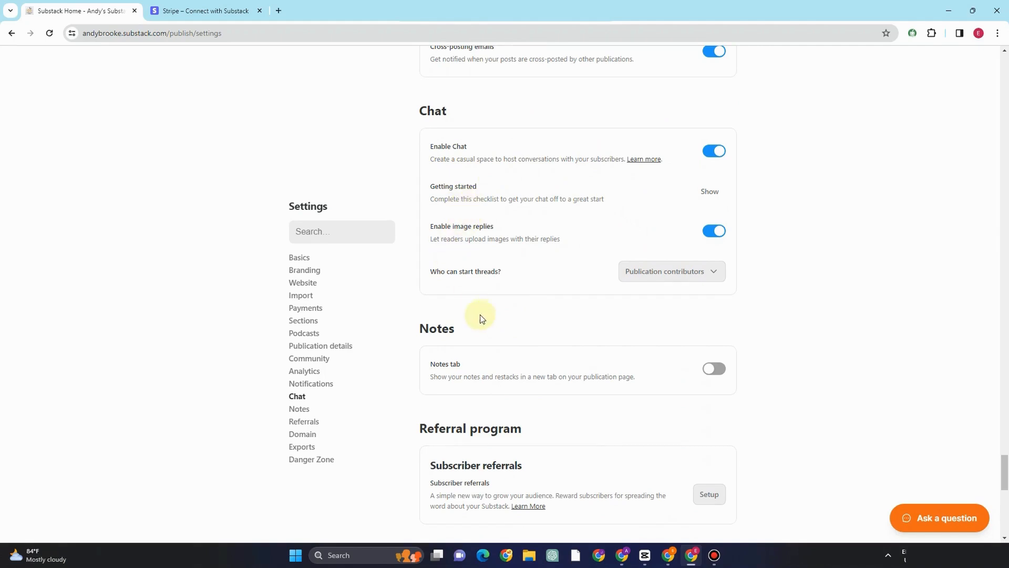
{"action": "scroll", "coordinate": [483, 319], "scroll_direction": "down", "scroll_amount": 2}
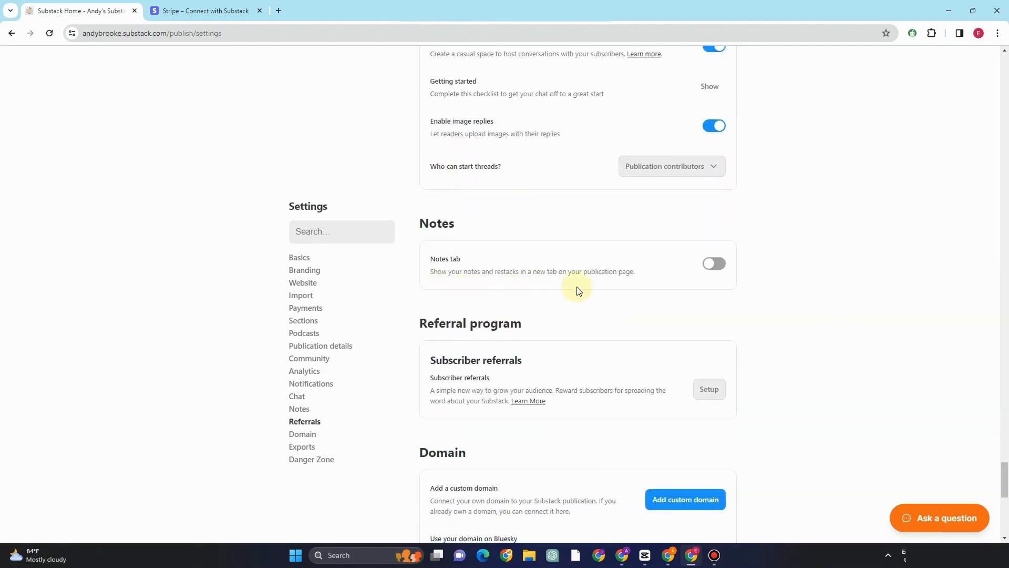
{"action": "left_click", "coordinate": [714, 264]}
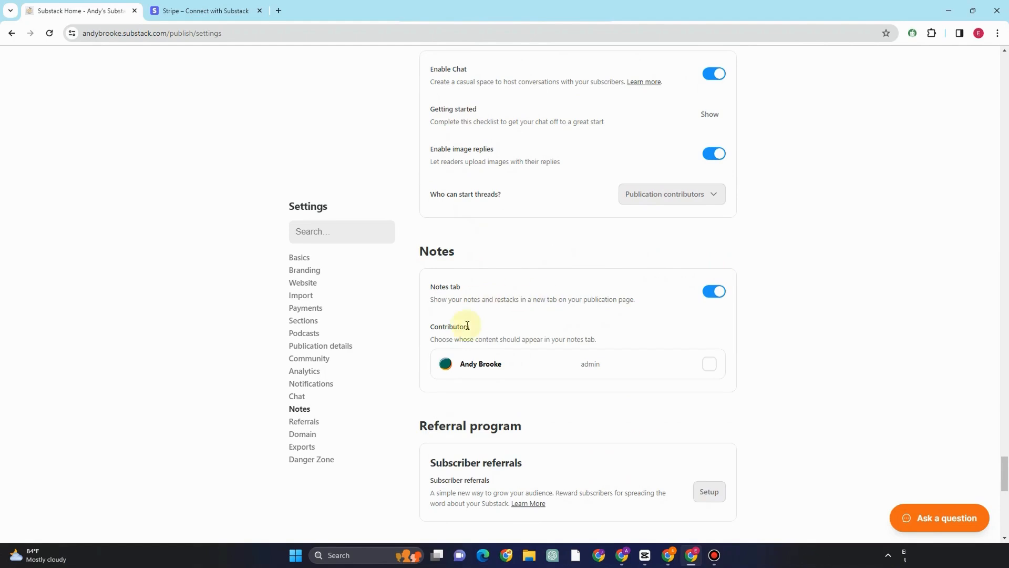
- Review the Notes contributors, referral program, custom domain, data export, and Danger Zone settings
{"action": "scroll", "coordinate": [658, 354], "scroll_direction": "down", "scroll_amount": 4}
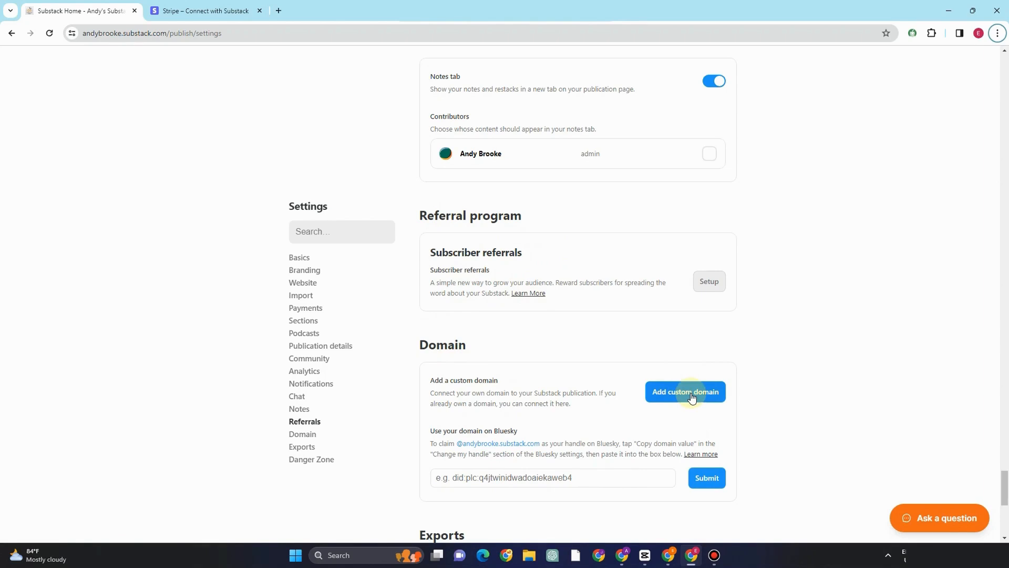
{"action": "scroll", "coordinate": [692, 398], "scroll_direction": "down", "scroll_amount": 3}
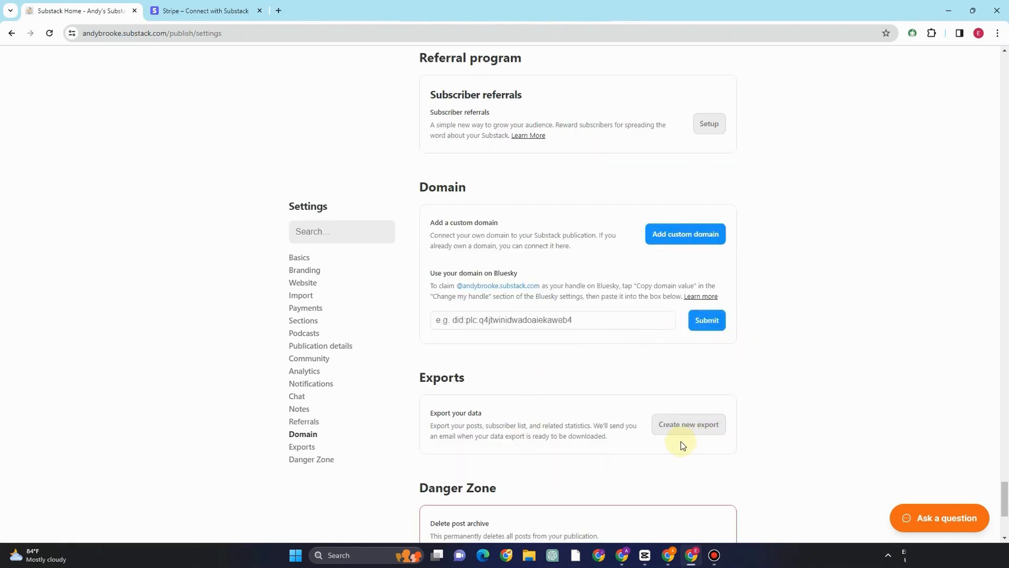
{"action": "scroll", "coordinate": [733, 439], "scroll_direction": "down", "scroll_amount": 3}
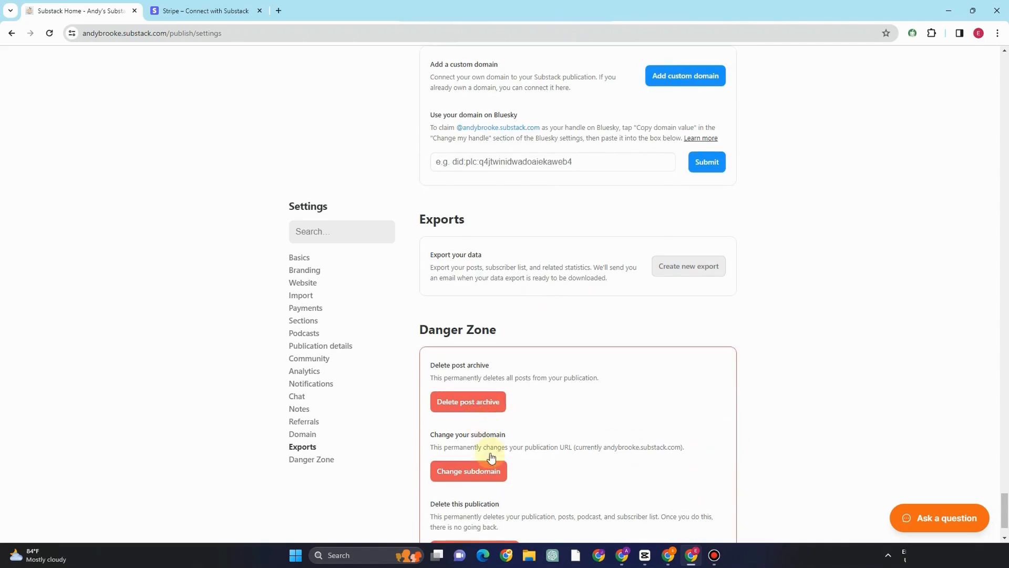
{"action": "scroll", "coordinate": [491, 451], "scroll_direction": "down", "scroll_amount": 2}
{"action": "scroll", "coordinate": [987, 409], "scroll_direction": "up", "scroll_amount": 15}
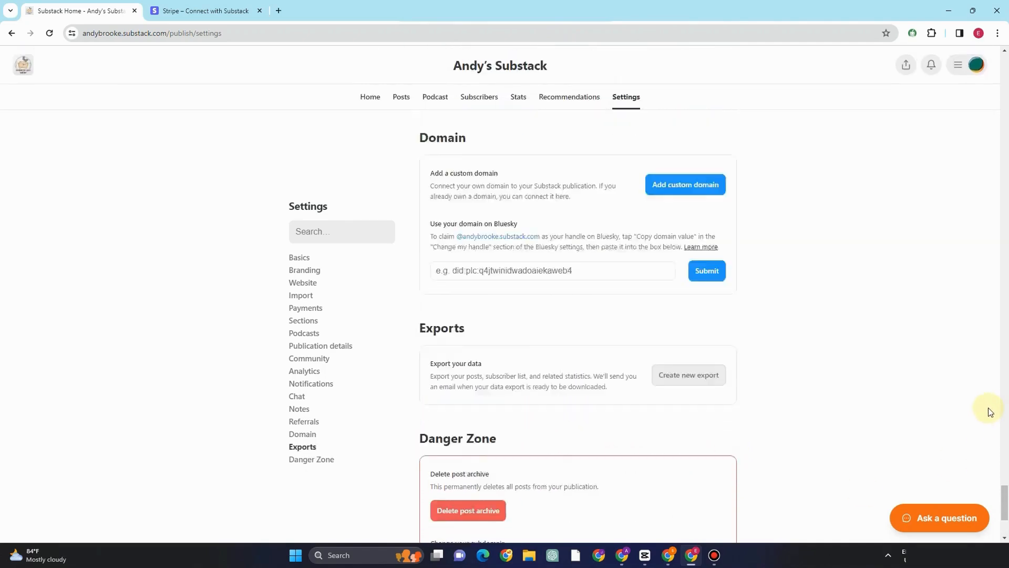
- Leave the publication settings and return to the writer dashboard's home page with the setup checklist
{"action": "scroll", "coordinate": [734, 298], "scroll_direction": "up", "scroll_amount": 1}
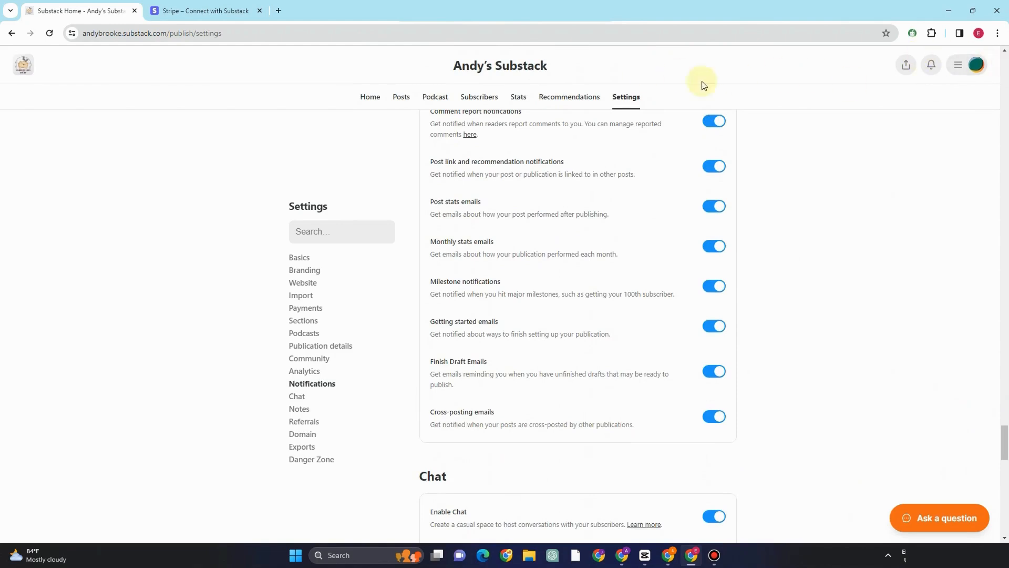
{"action": "scroll", "coordinate": [590, 198], "scroll_direction": "up", "scroll_amount": 2}
{"action": "left_click", "coordinate": [961, 64]}
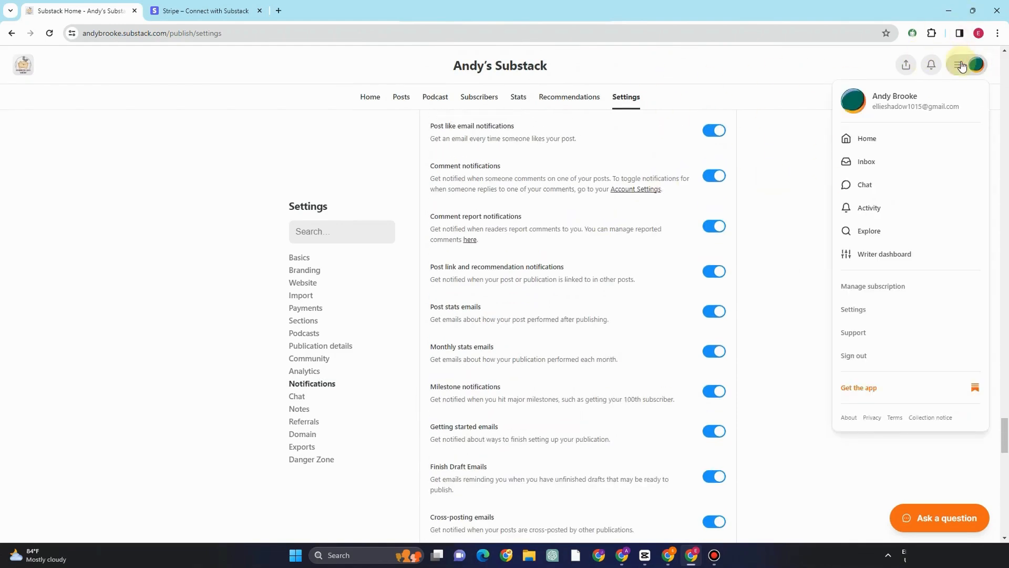
{"action": "left_click", "coordinate": [873, 260]}
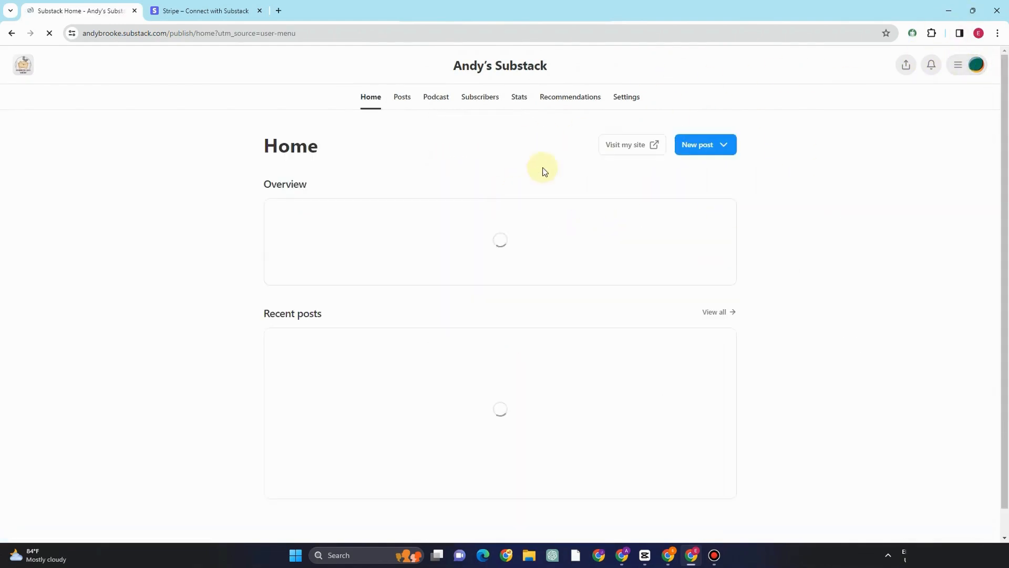
{"action": "scroll", "coordinate": [396, 294], "scroll_direction": "down", "scroll_amount": 1}
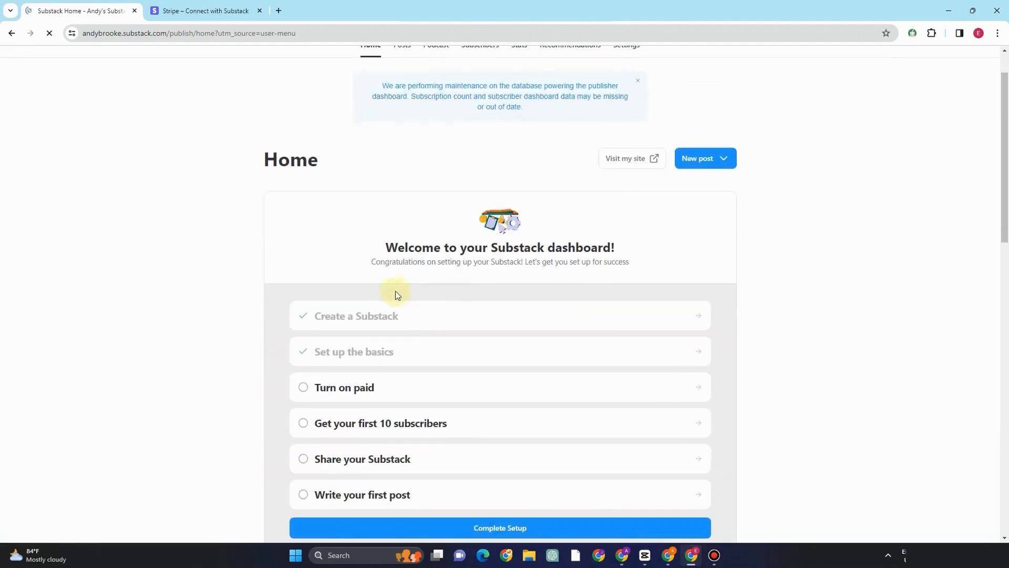
- Start a new text post and choose a text style for its body
{"action": "left_click", "coordinate": [724, 158]}
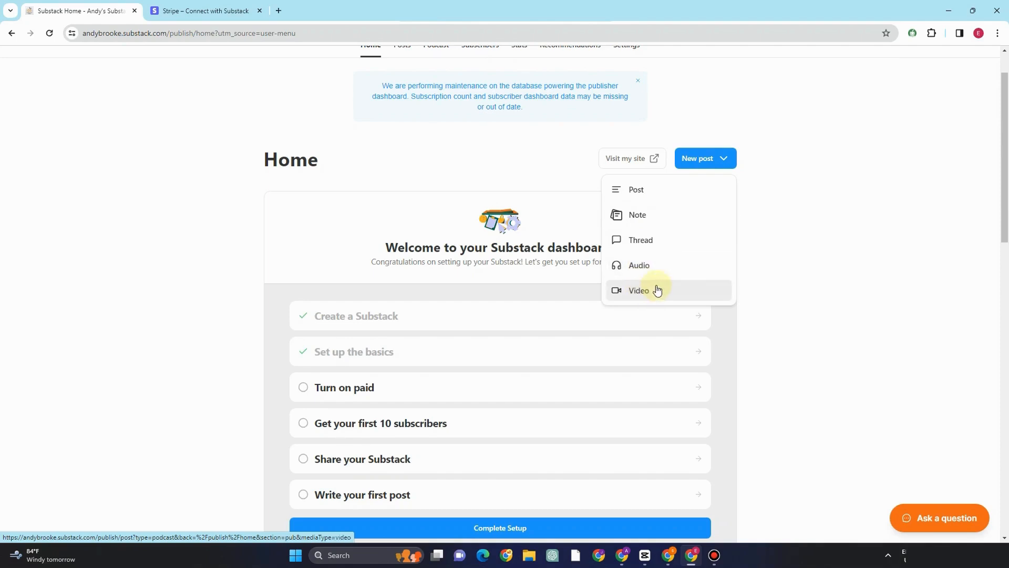
{"action": "left_click", "coordinate": [650, 189]}
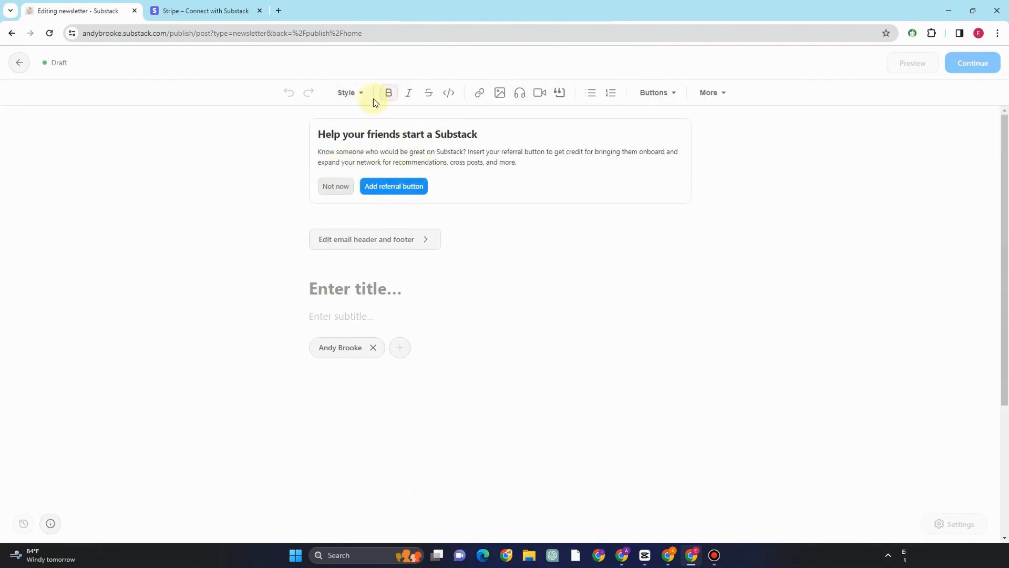
{"action": "left_click", "coordinate": [364, 291]}
{"action": "left_click", "coordinate": [360, 95]}
{"action": "left_click", "coordinate": [362, 146]}
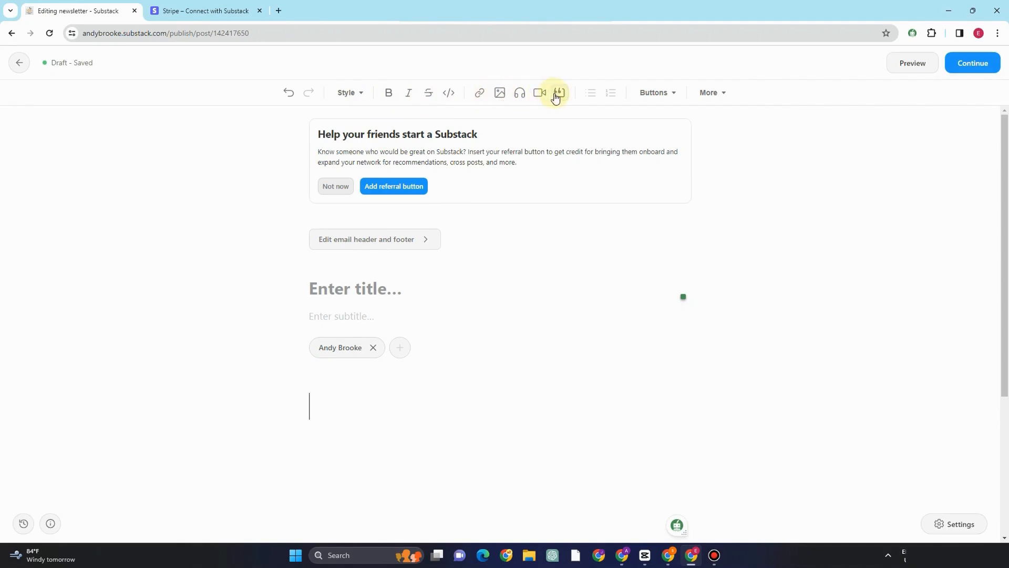
- Insert a "Subscribe now" button and a "Share post with caption" block into the post body
{"action": "left_click", "coordinate": [673, 94]}
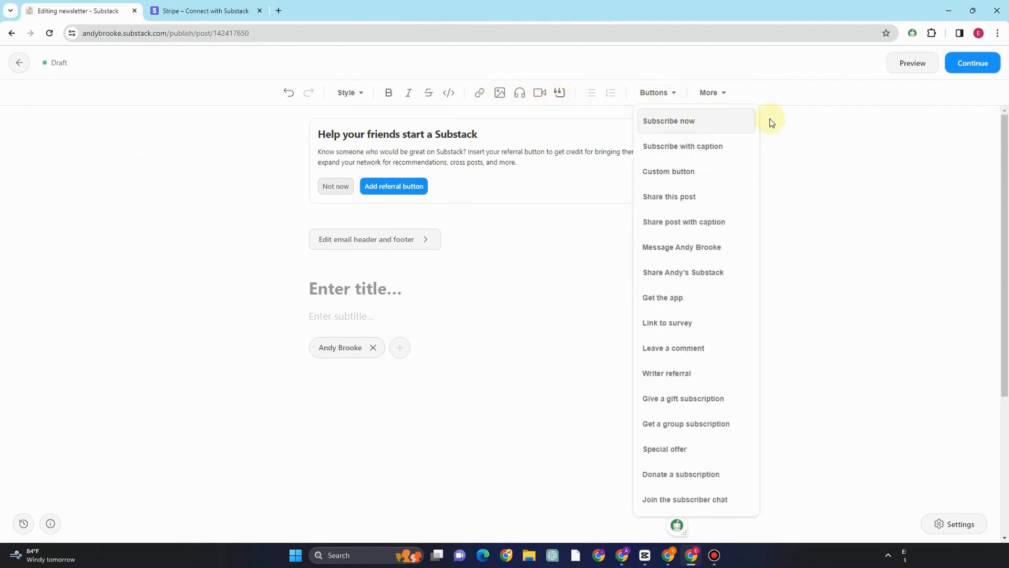
{"action": "left_click", "coordinate": [715, 124]}
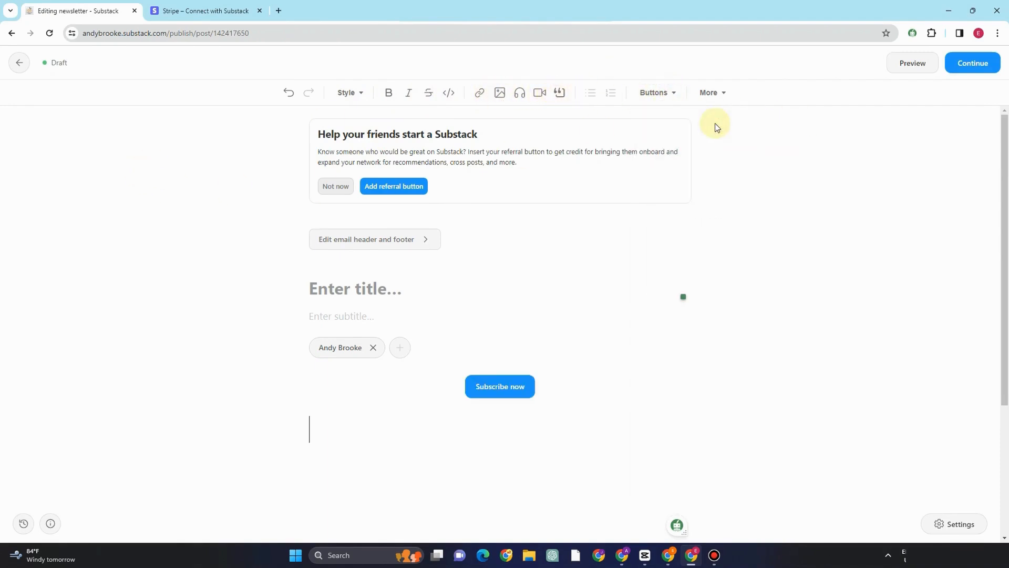
{"action": "left_click", "coordinate": [664, 92]}
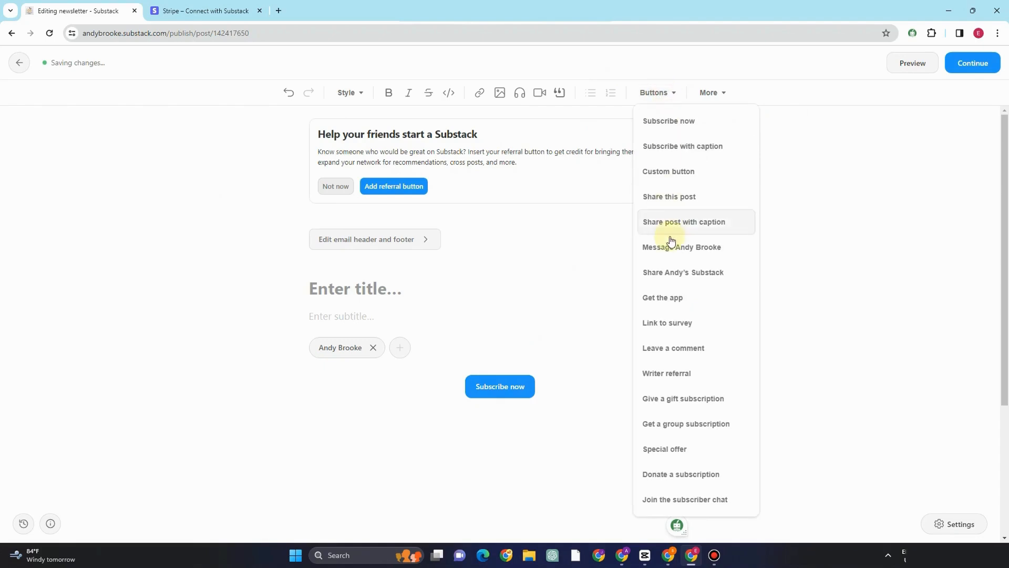
{"action": "left_click", "coordinate": [670, 222]}
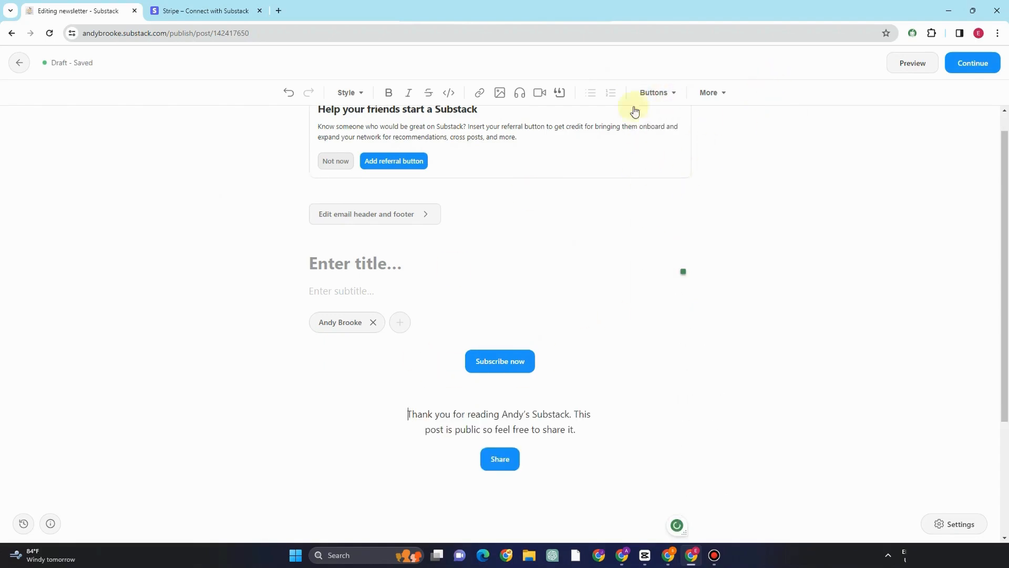
- Examine the additional content blocks available for the post and preview the draft as a mobile website page
{"action": "left_click", "coordinate": [709, 93]}
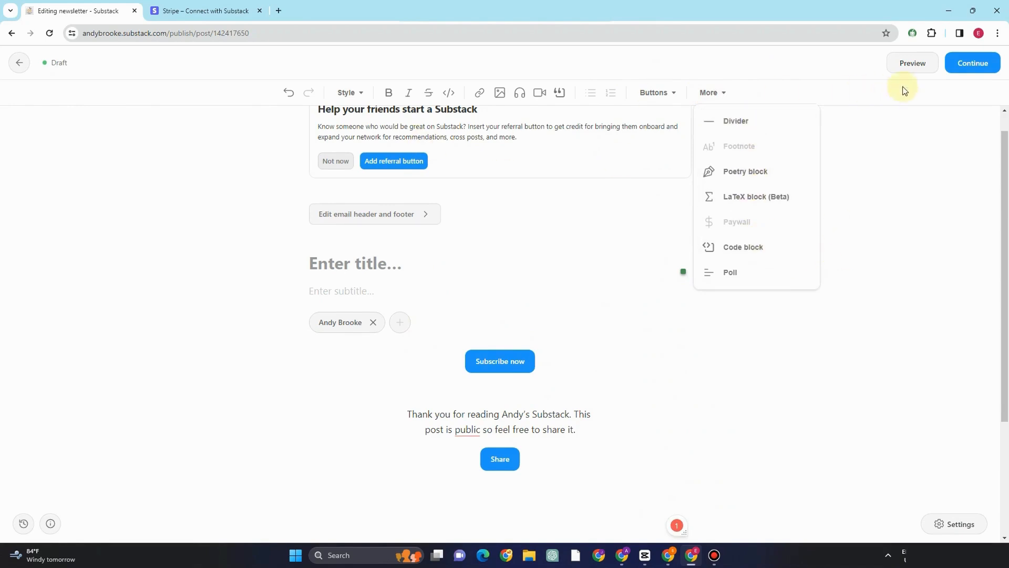
{"action": "left_click", "coordinate": [907, 63]}
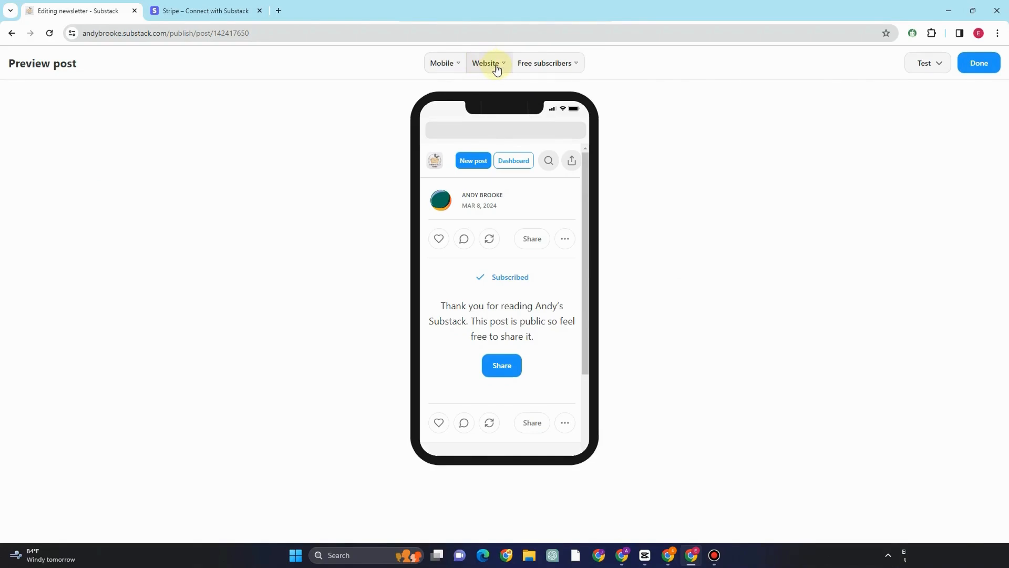
{"action": "key", "text": "Escape"}
{"action": "left_click", "coordinate": [710, 93]}
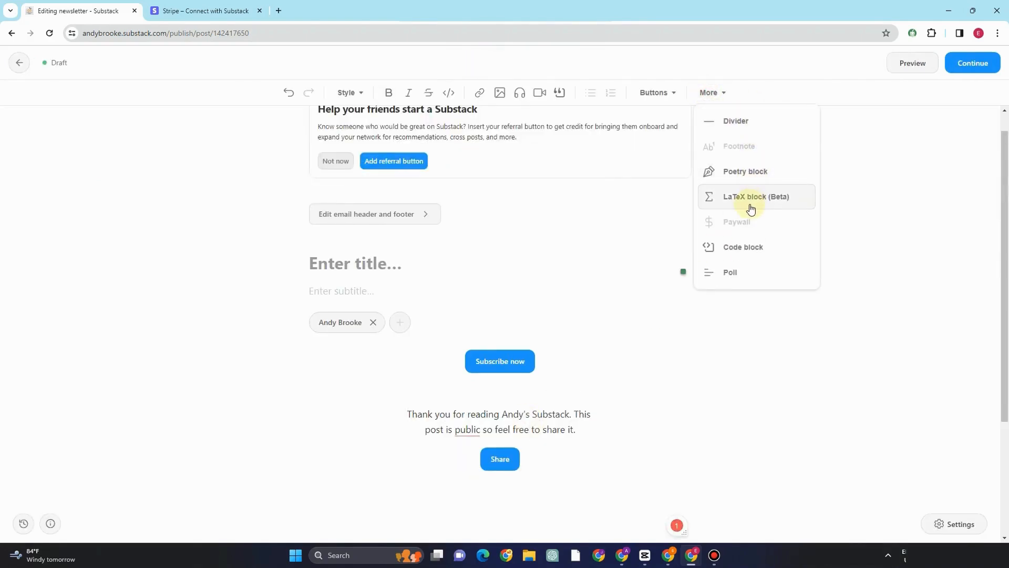
{"action": "left_click", "coordinate": [913, 63]}
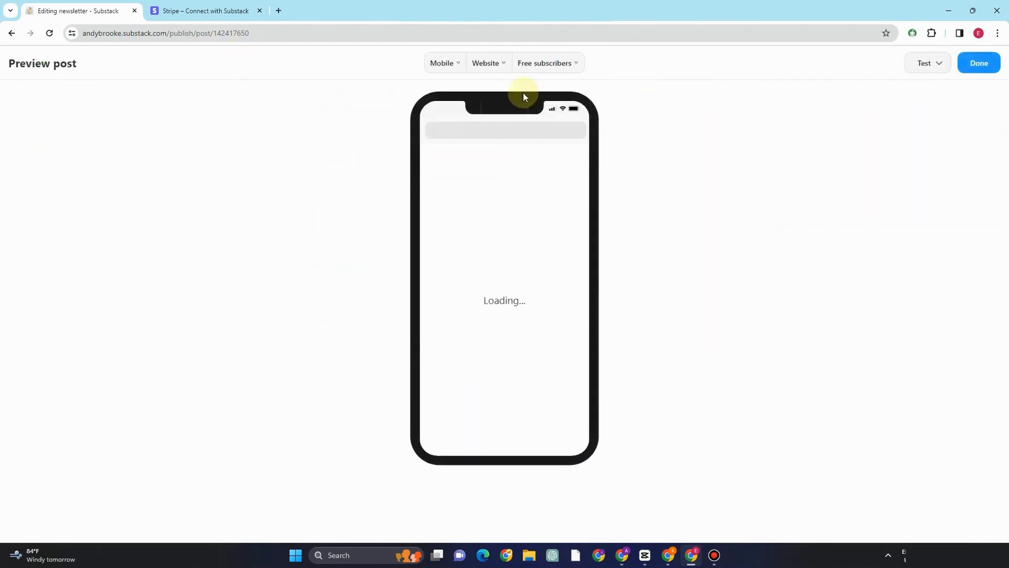